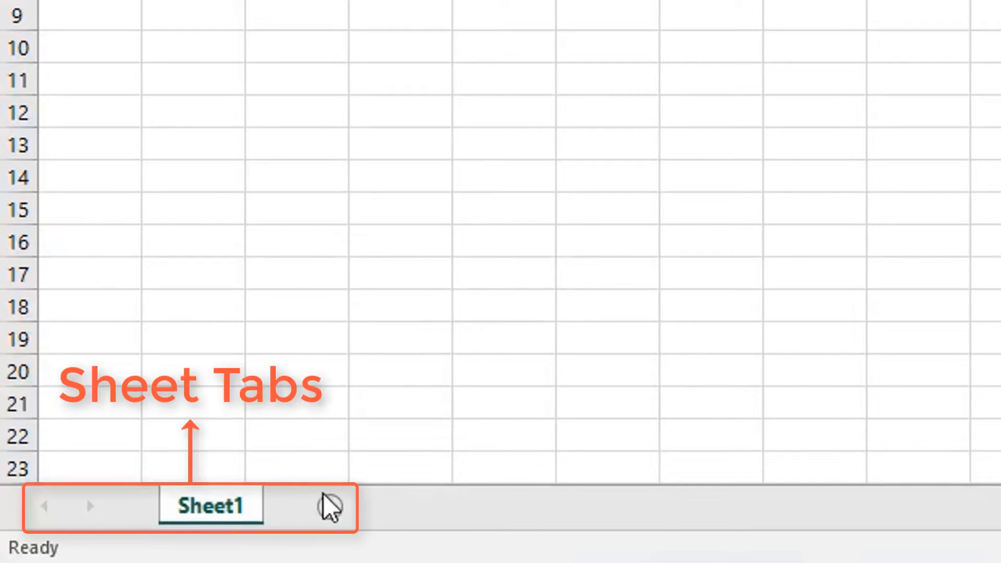
Add new blank sheets, Sheet2 through Sheet5, after Sheet1 with the New sheet button.
click(330, 507)
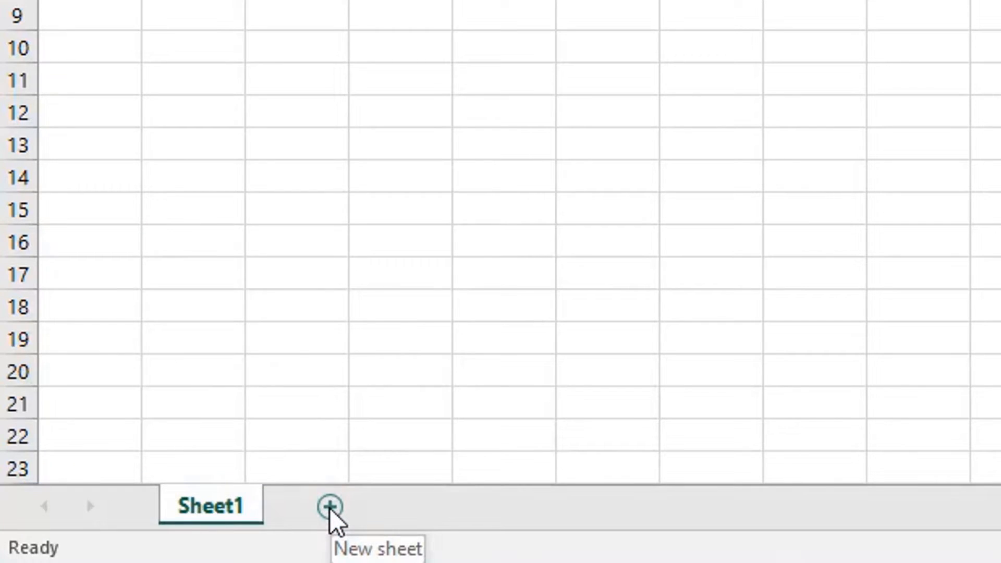
click(330, 507)
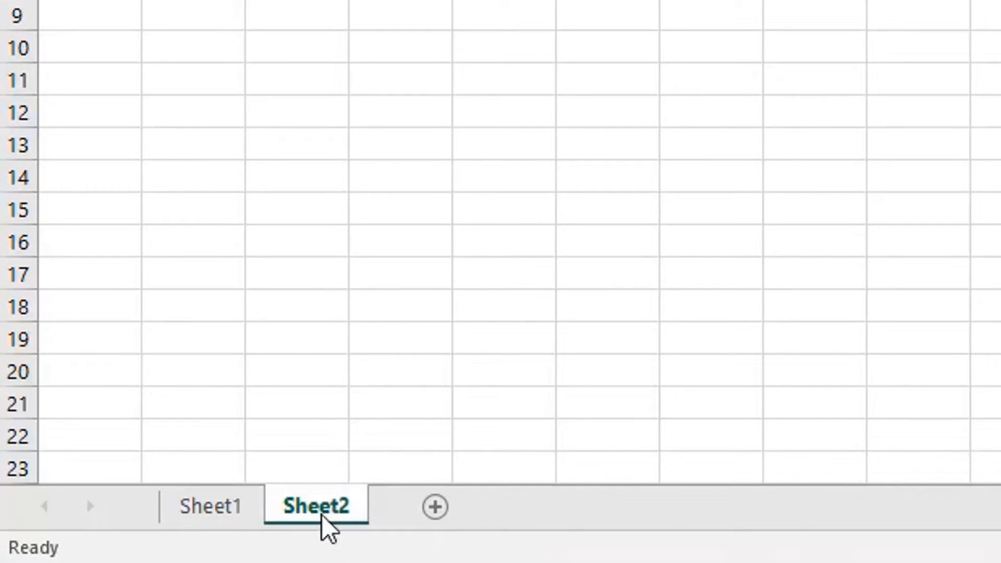
click(434, 512)
click(541, 514)
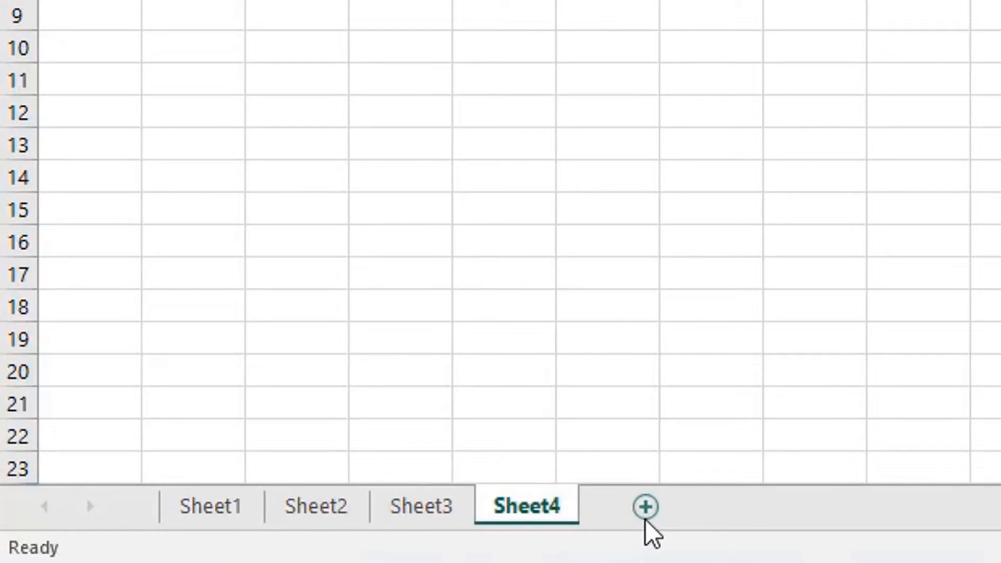
click(645, 508)
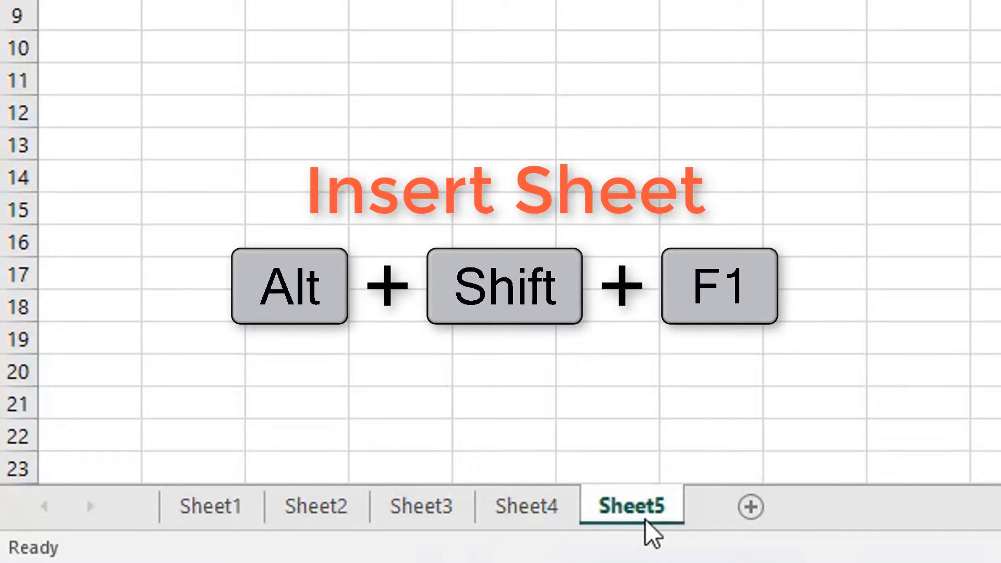
Insert new sheets up to Sheet14 with Alt+Shift+F1 and Shift+F11, each before the active sheet.
key(alt+shift+F1)
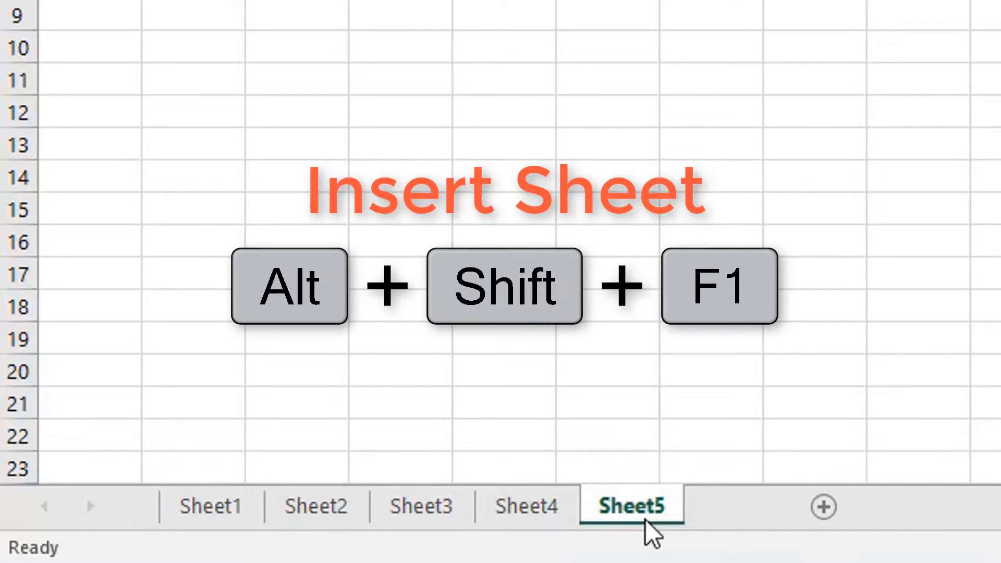
key(alt+shift+F1)
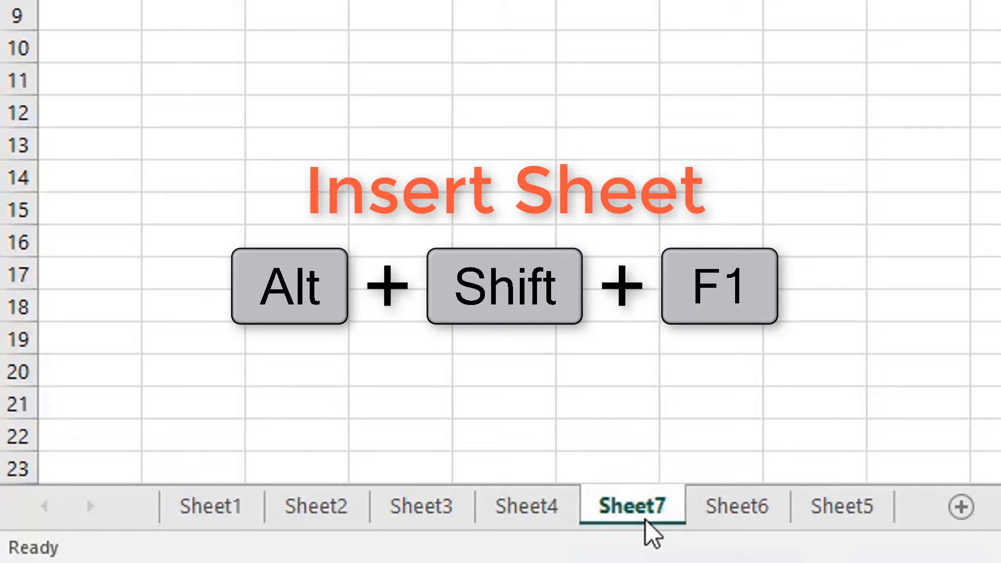
key(alt+shift+F1)
key(alt+shift+F1)
key(alt+shift+F1)
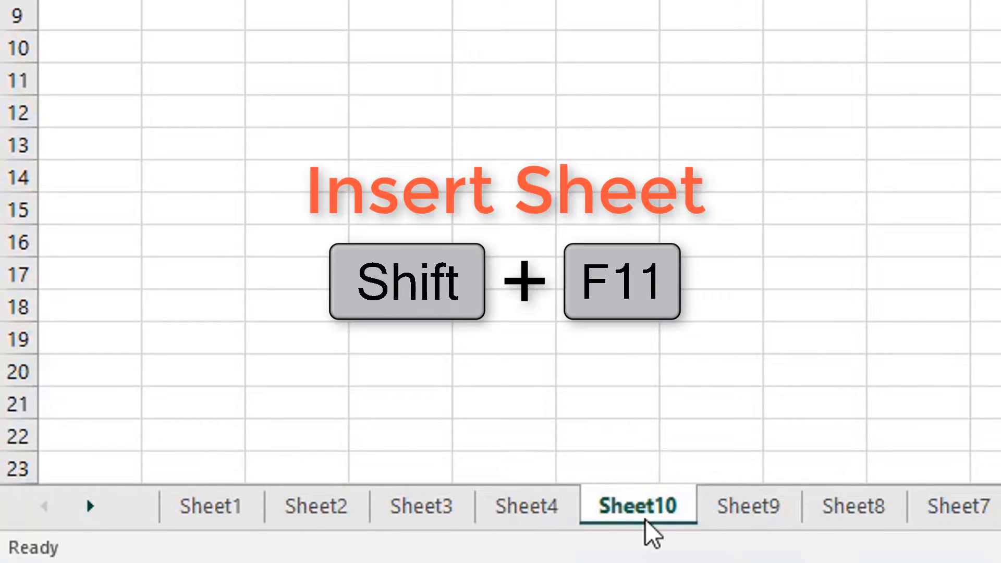
key(shift+F11)
key(shift+F11)
key(shift+F11)
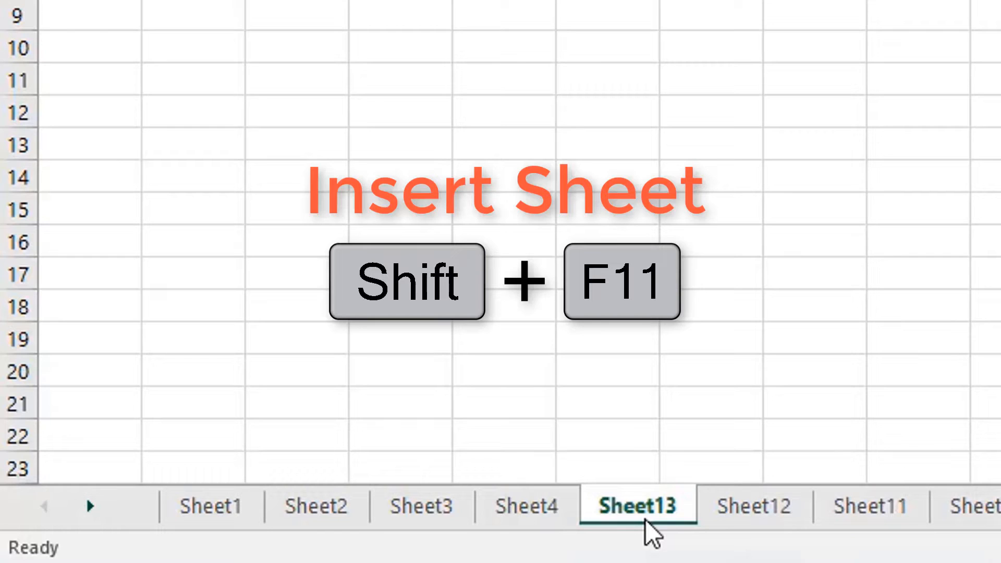
key(shift+F11)
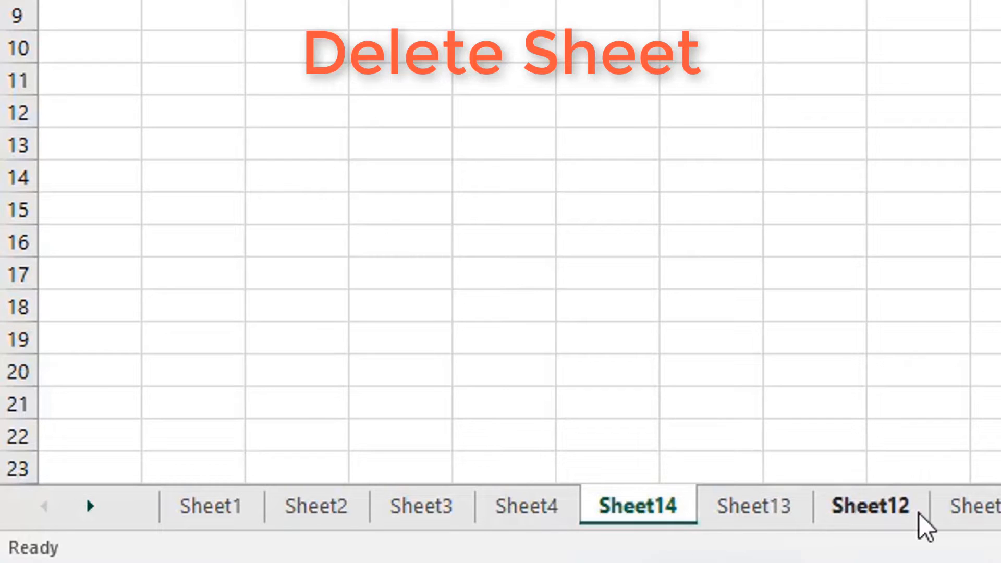
Delete the extra sheets Sheet14 down to Sheet10 from each tab's right-click menu.
right_click(627, 510)
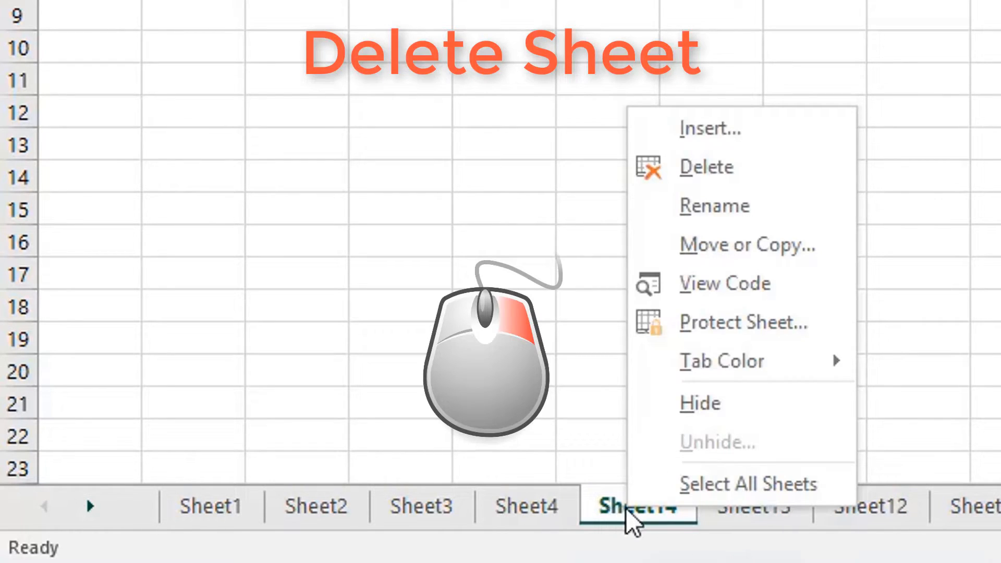
click(717, 178)
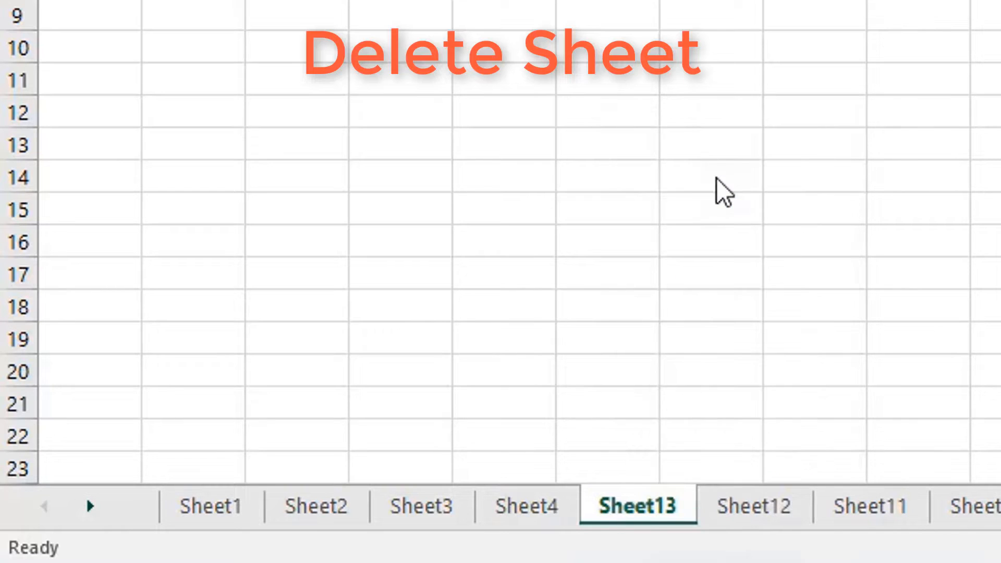
right_click(631, 514)
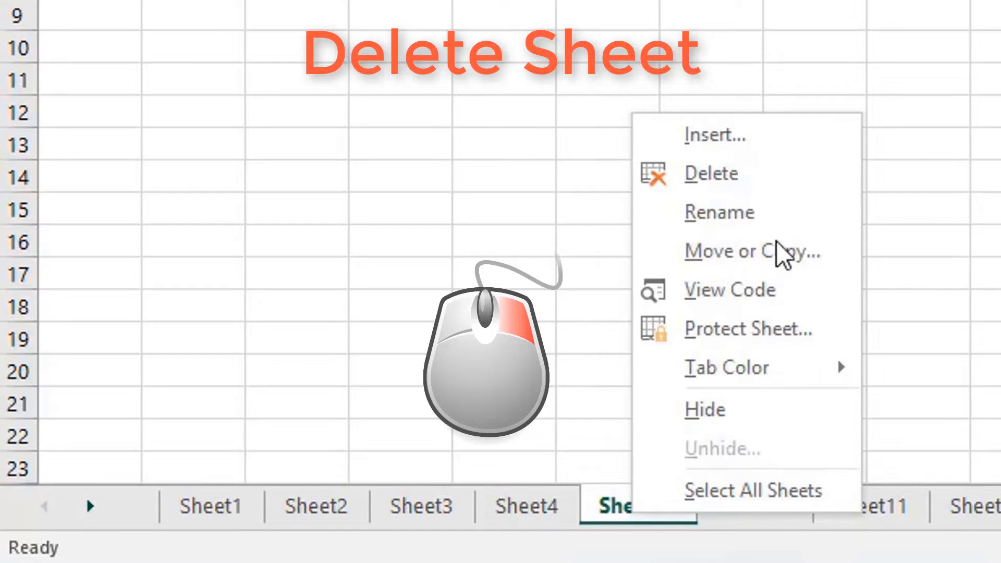
click(683, 180)
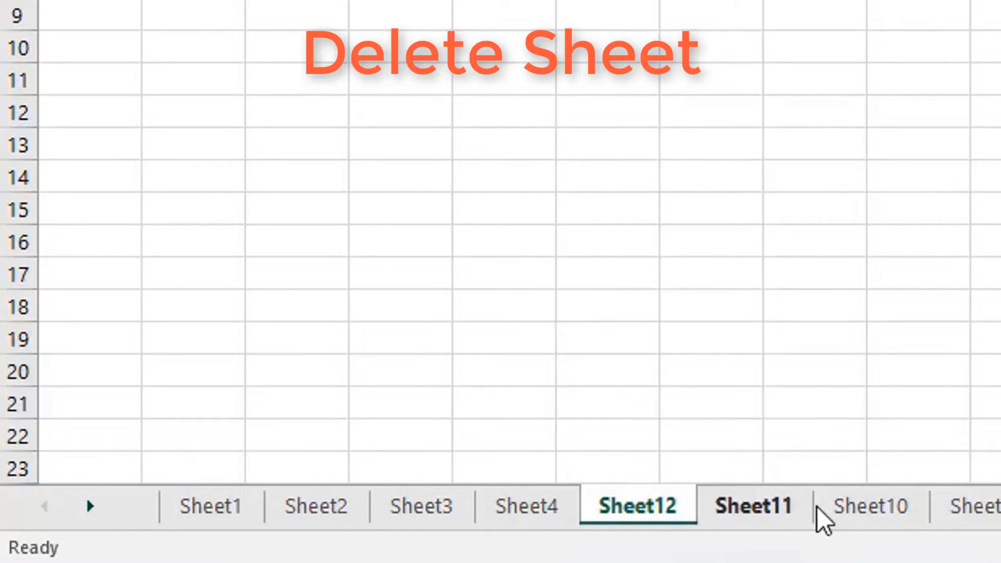
right_click(627, 505)
key(d)
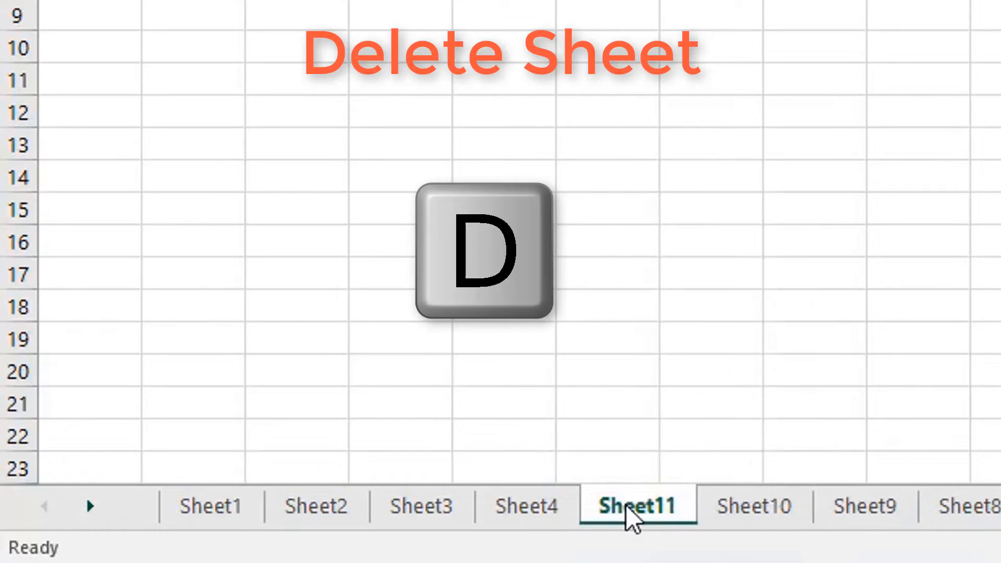
right_click(626, 505)
key(d)
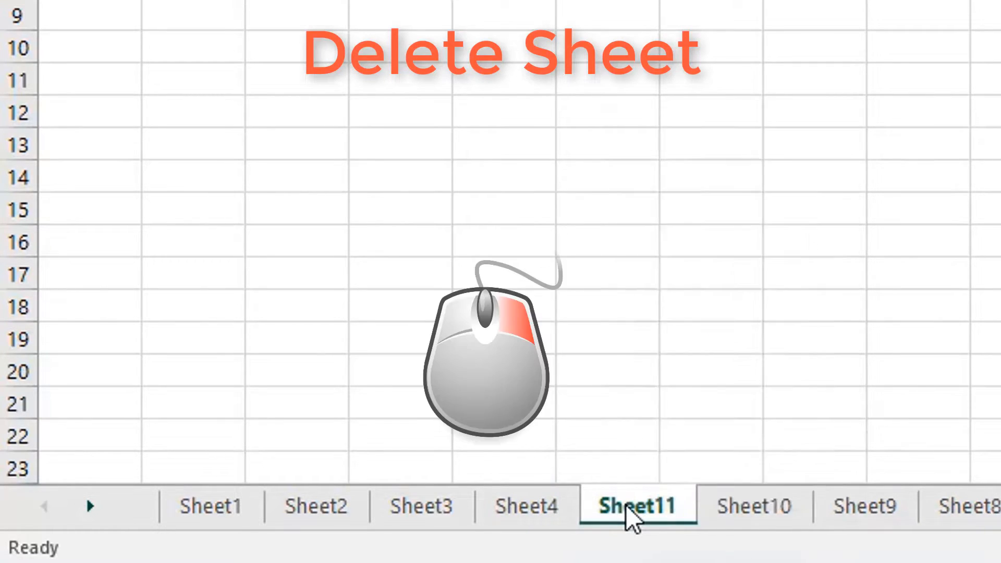
right_click(627, 506)
key(d)
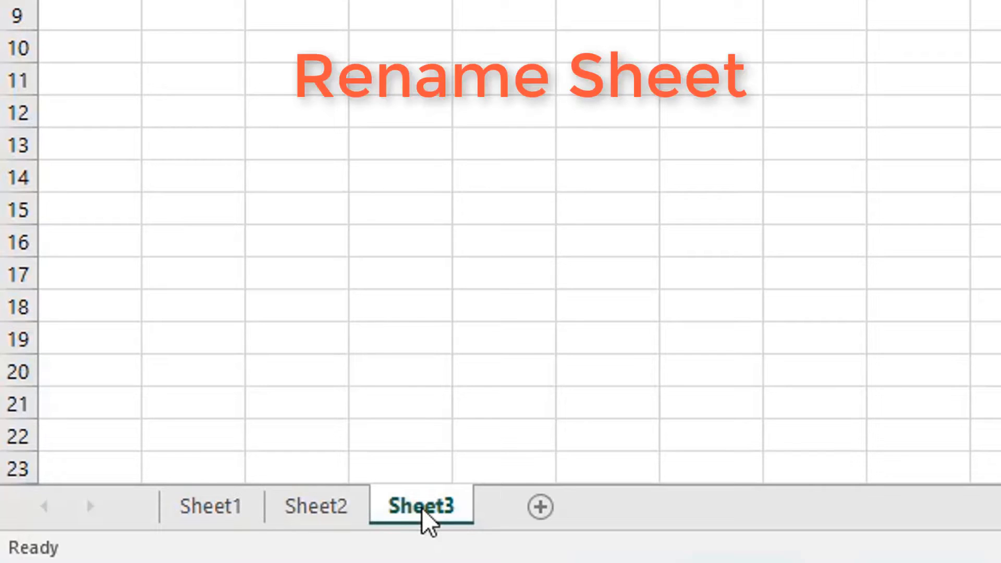
Rename the tabs Sheet1, Sheet2 and Sheet3 to FSC, ICS and B.COM respectively.
double_click(207, 506)
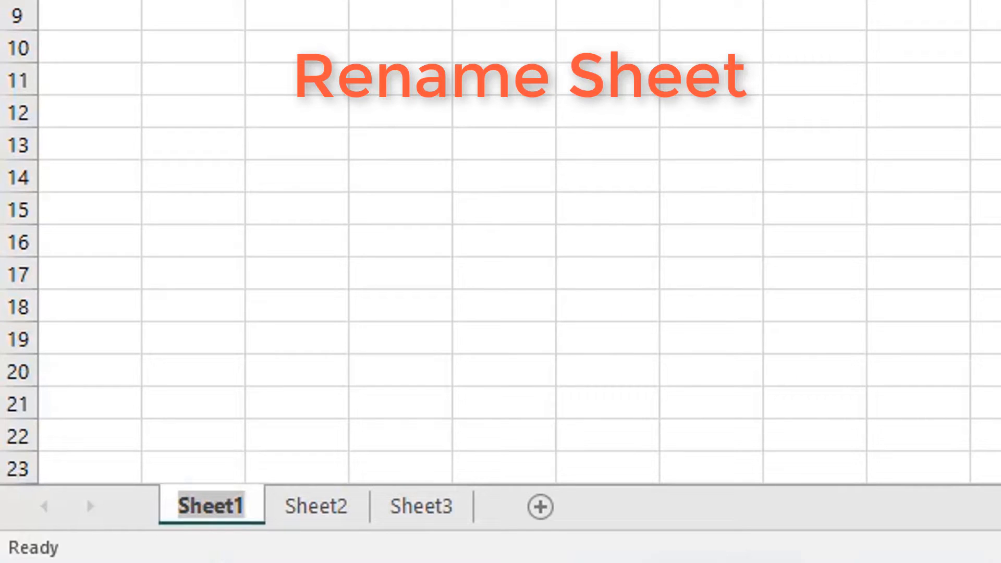
key(BackSpace)
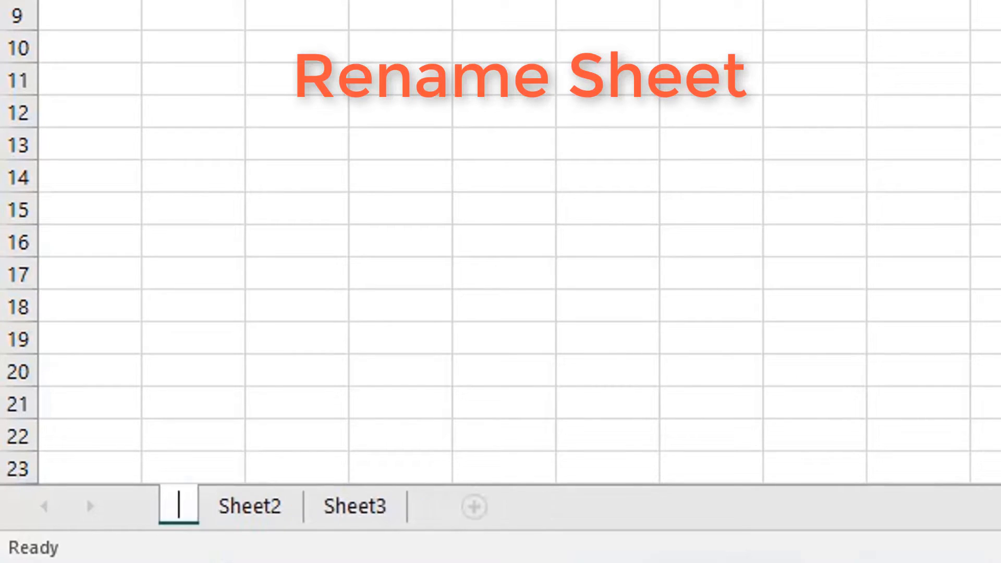
text(FSC)
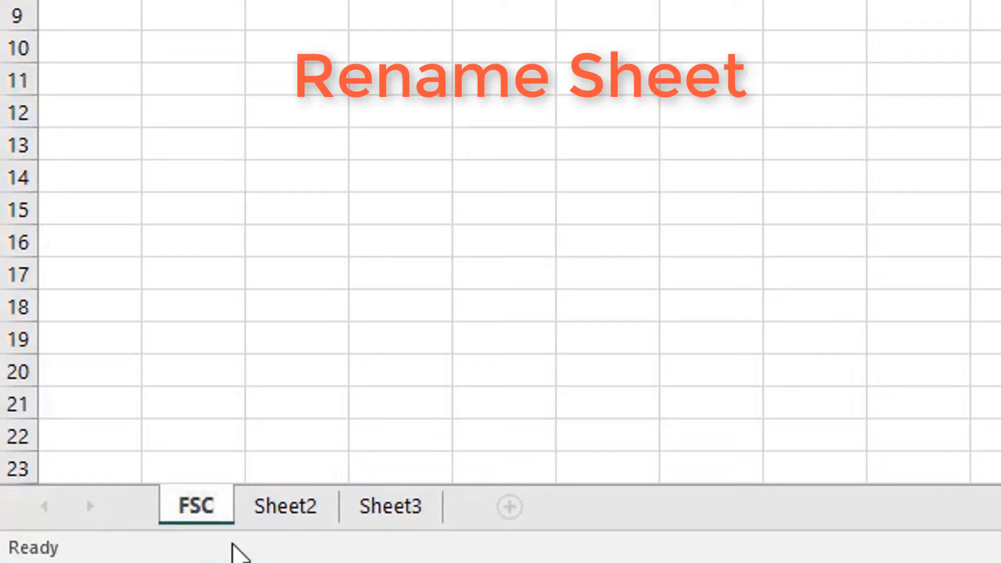
double_click(311, 519)
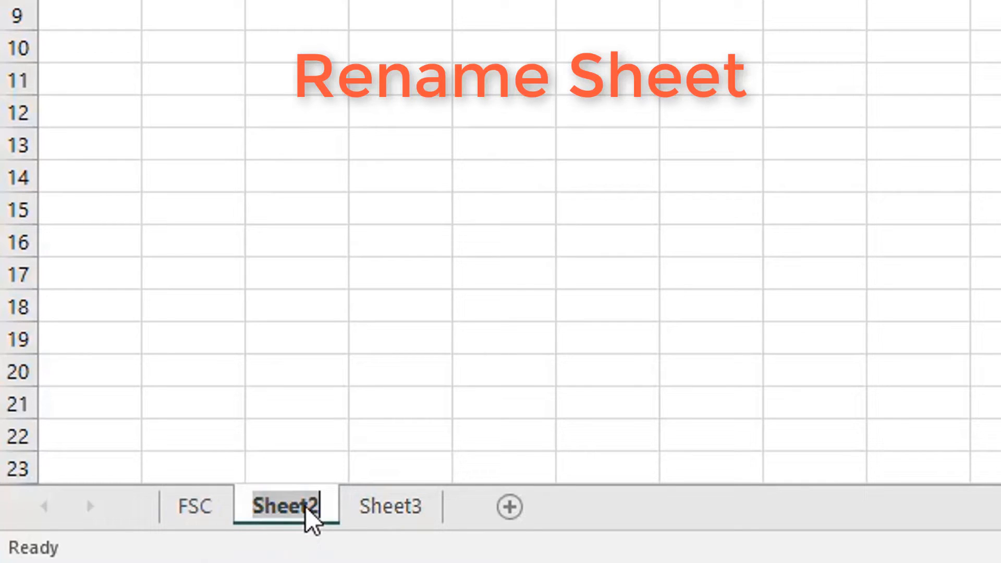
text(ICS)
double_click(360, 498)
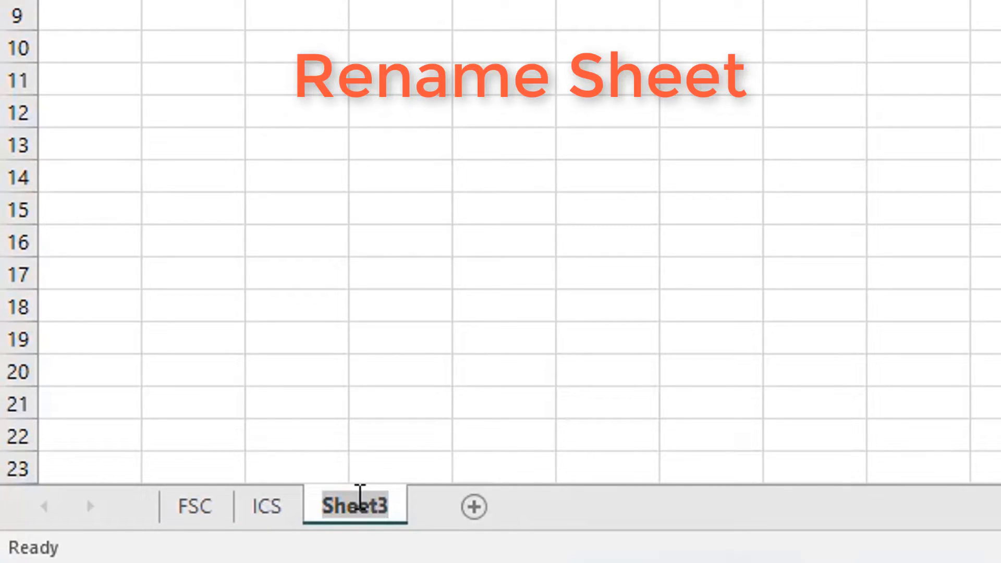
text(B.COM)
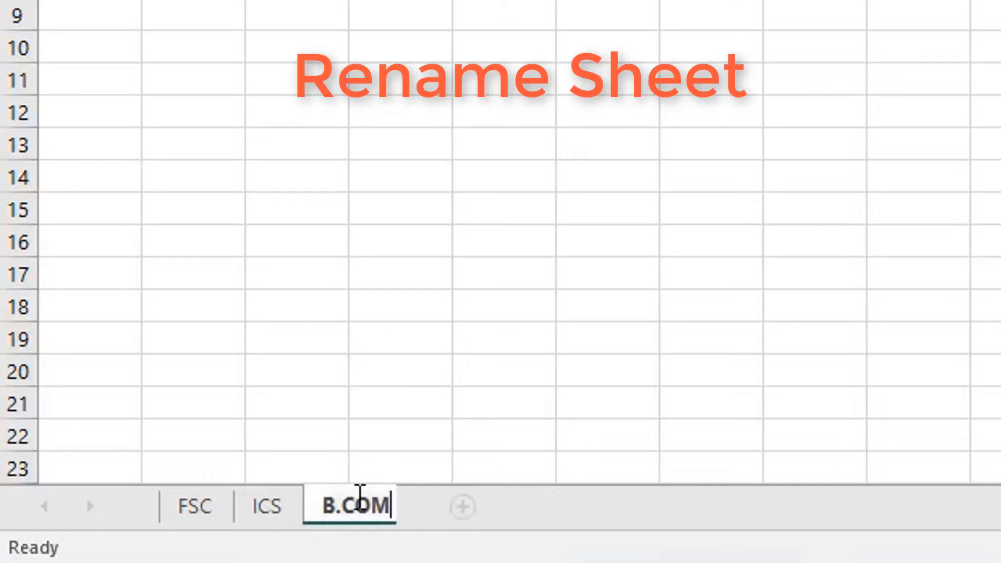
key(Return)
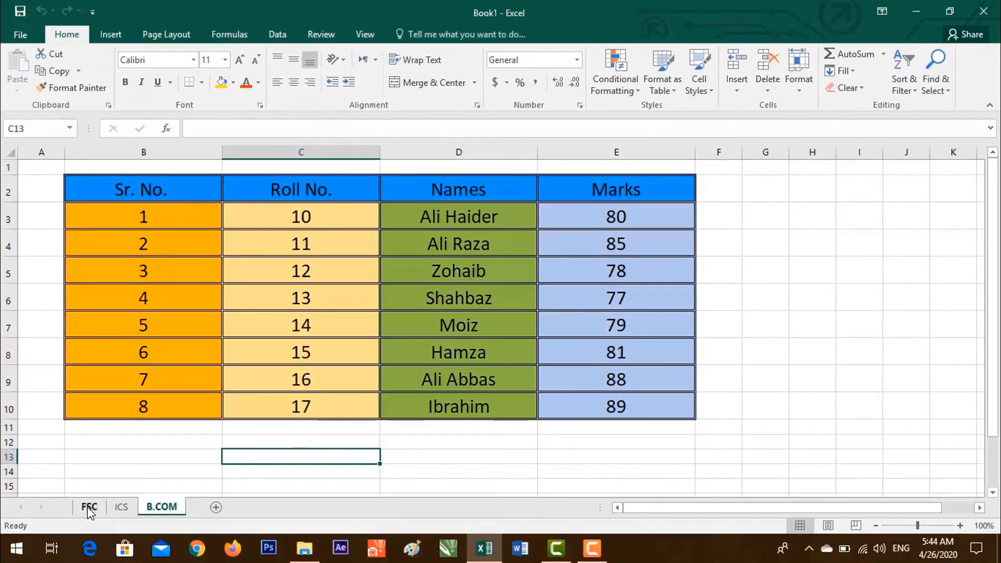
Switch through the FSC, ICS and B.COM sheets to review their marks tables, ending on FSC.
click(195, 506)
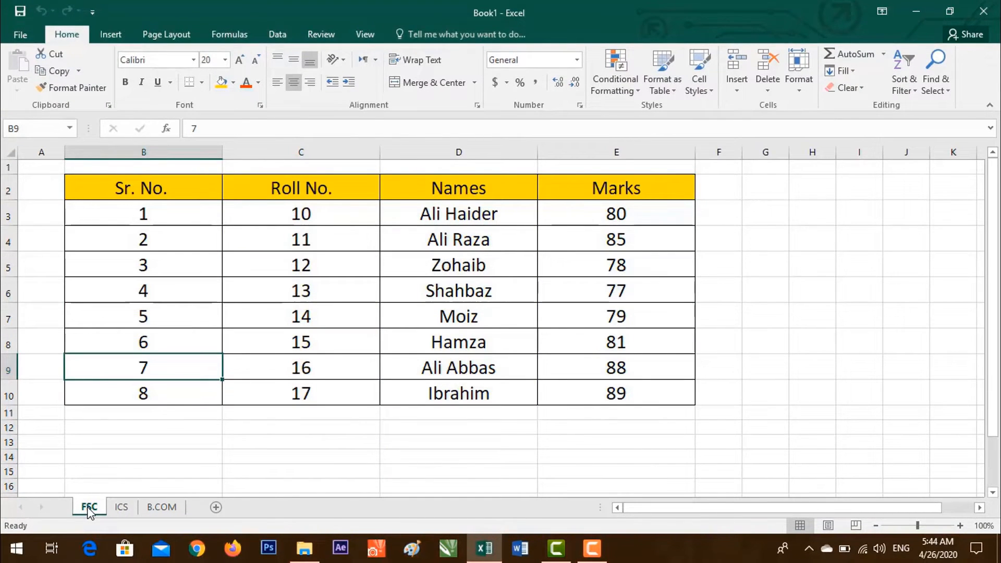
click(123, 508)
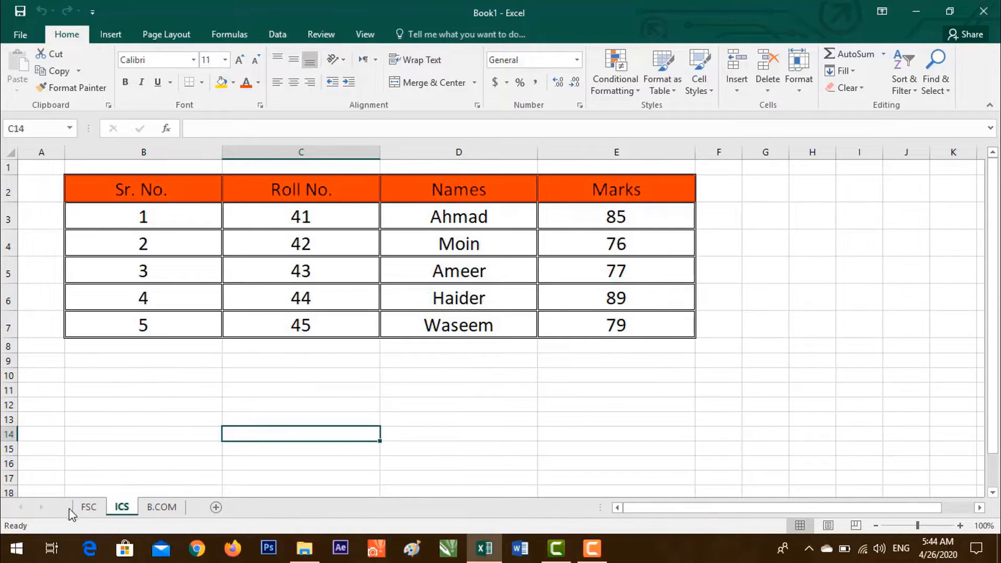
click(163, 508)
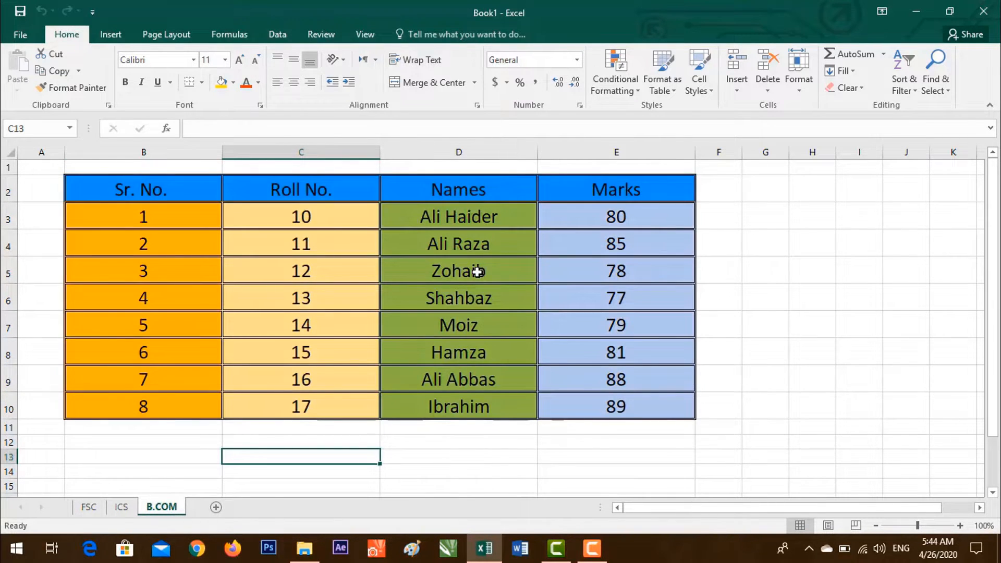
click(89, 507)
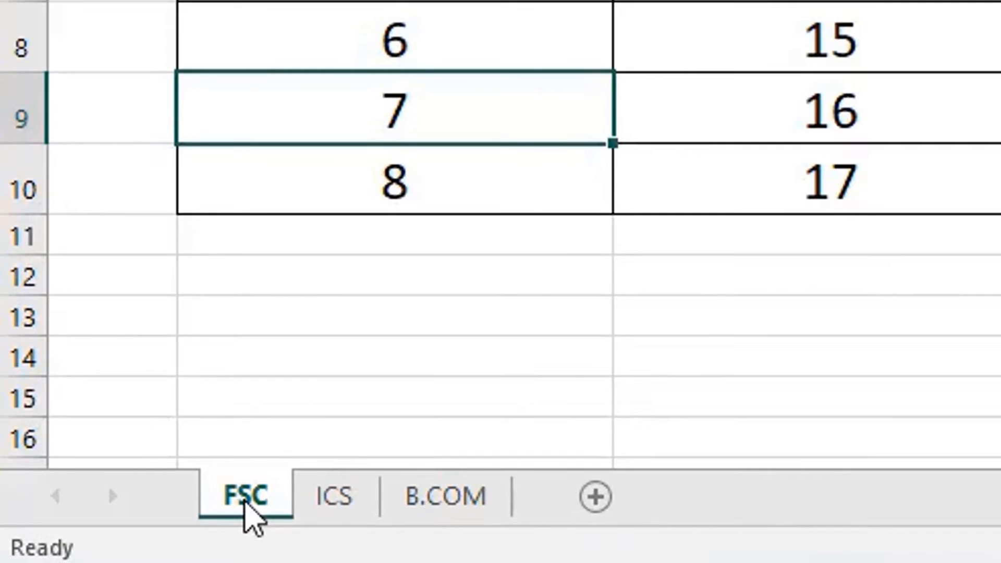
Colour the FSC sheet tab orange.
right_click(244, 501)
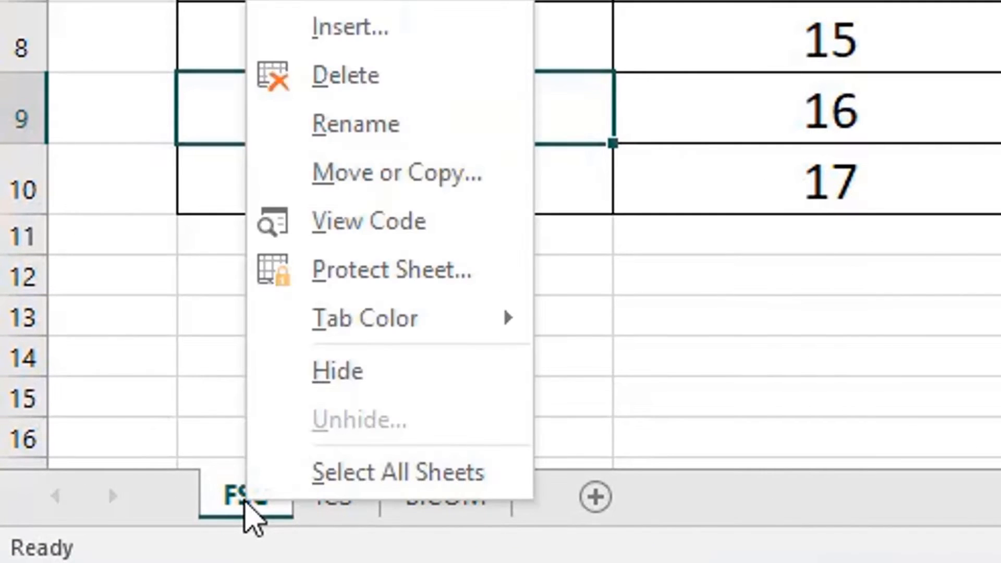
click(415, 325)
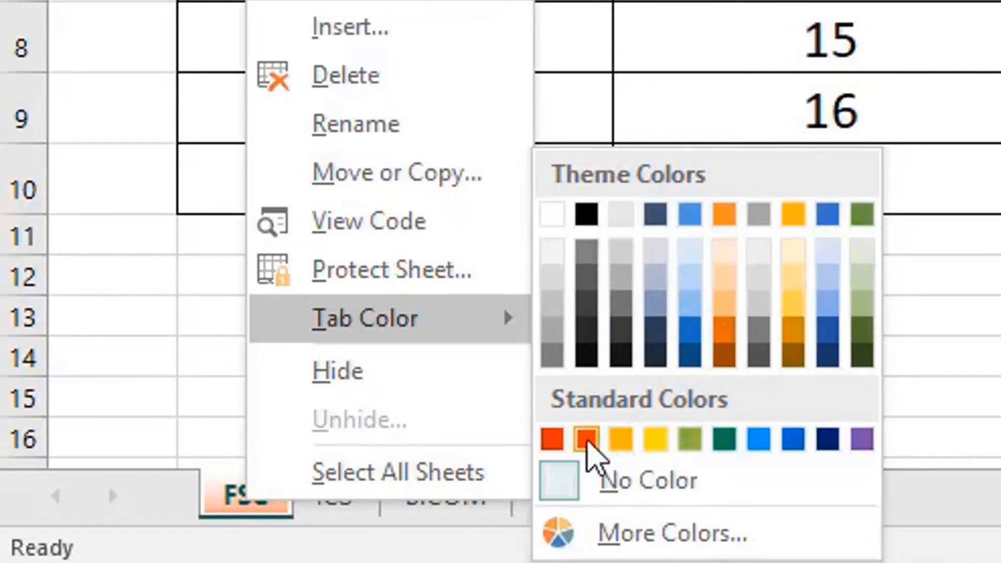
click(586, 439)
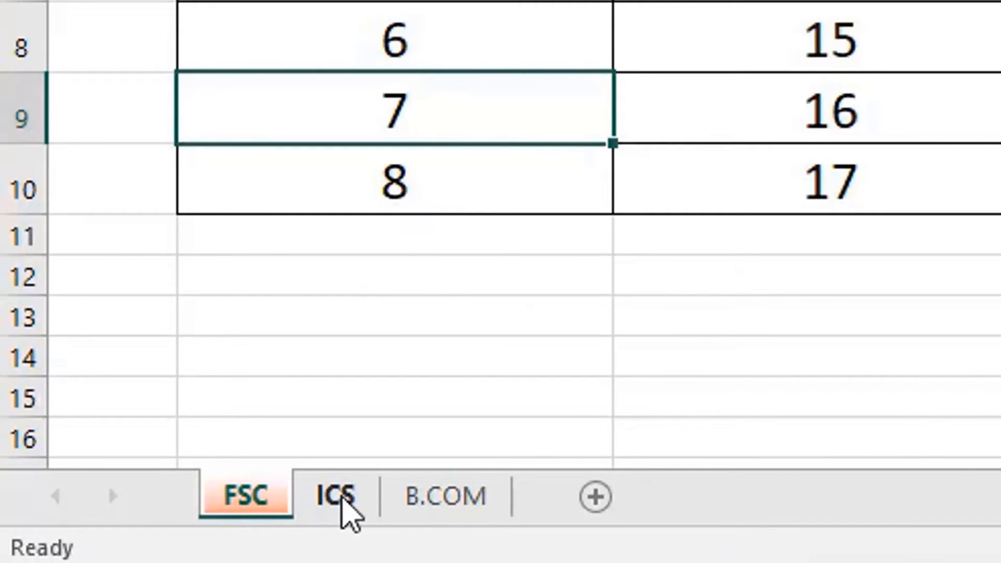
Colour the ICS sheet tab gold.
right_click(342, 499)
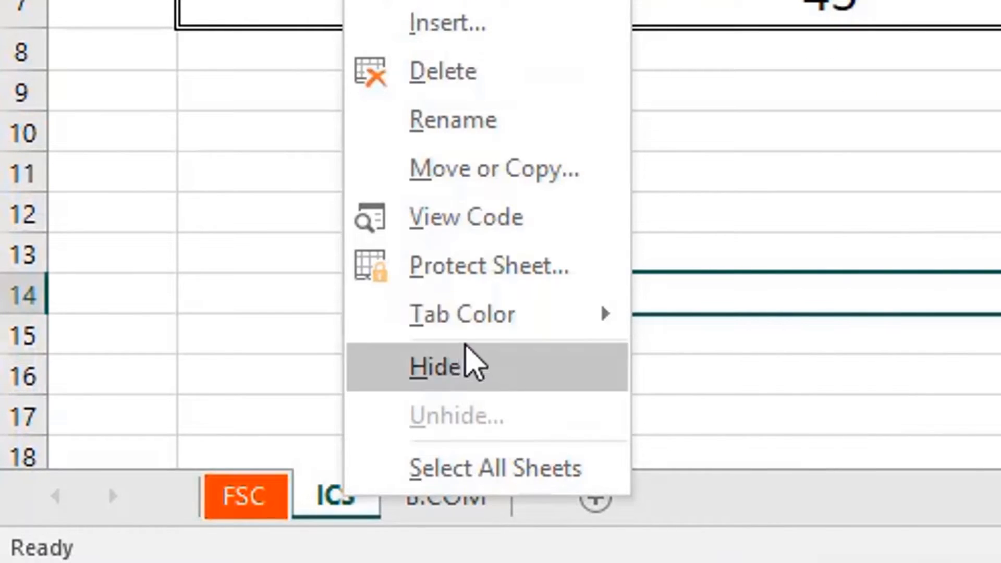
mouse_move(488, 317)
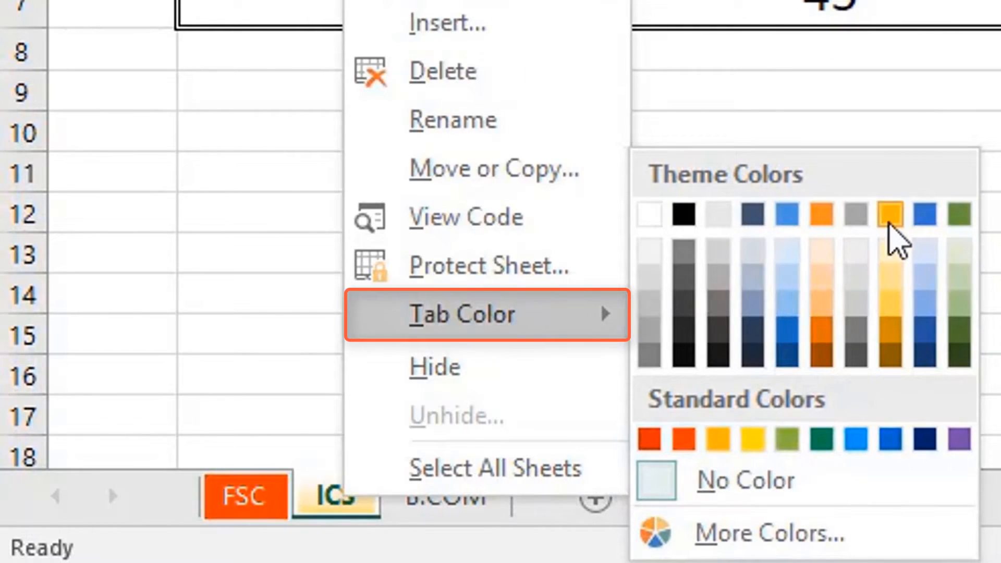
click(891, 216)
Colour the B.COM sheet tab green.
right_click(478, 511)
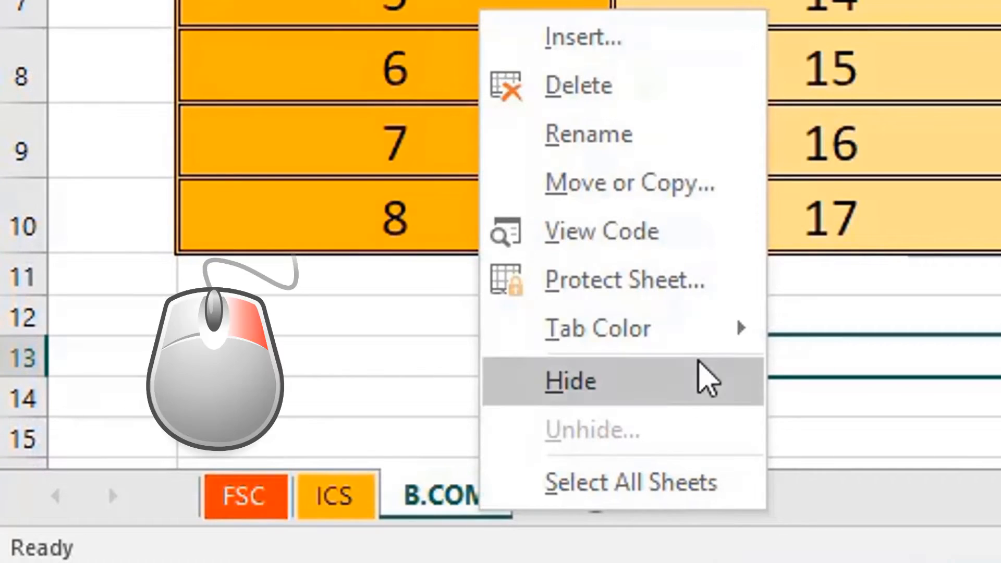
mouse_move(735, 352)
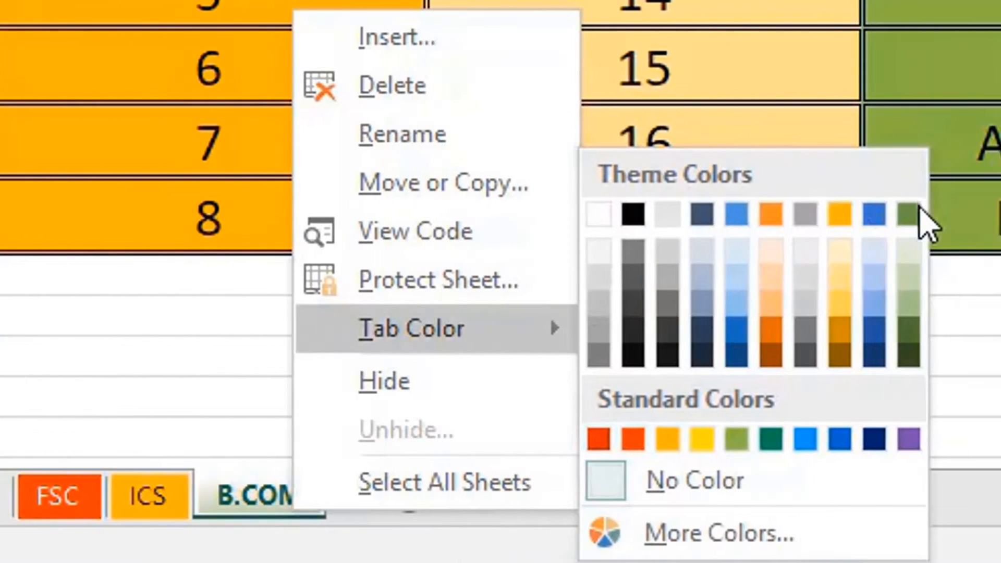
click(917, 211)
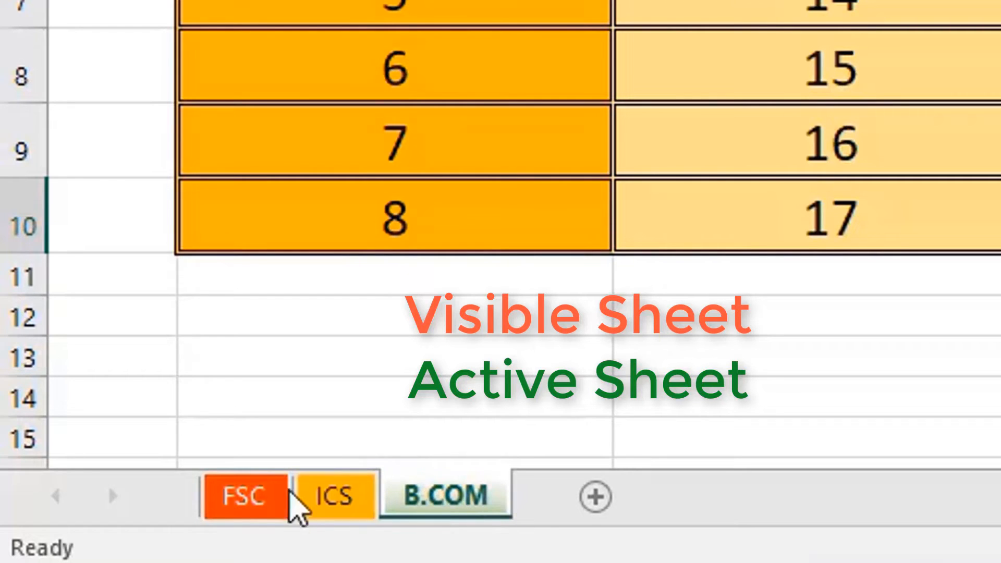
Switch to the ICS sheet.
click(332, 508)
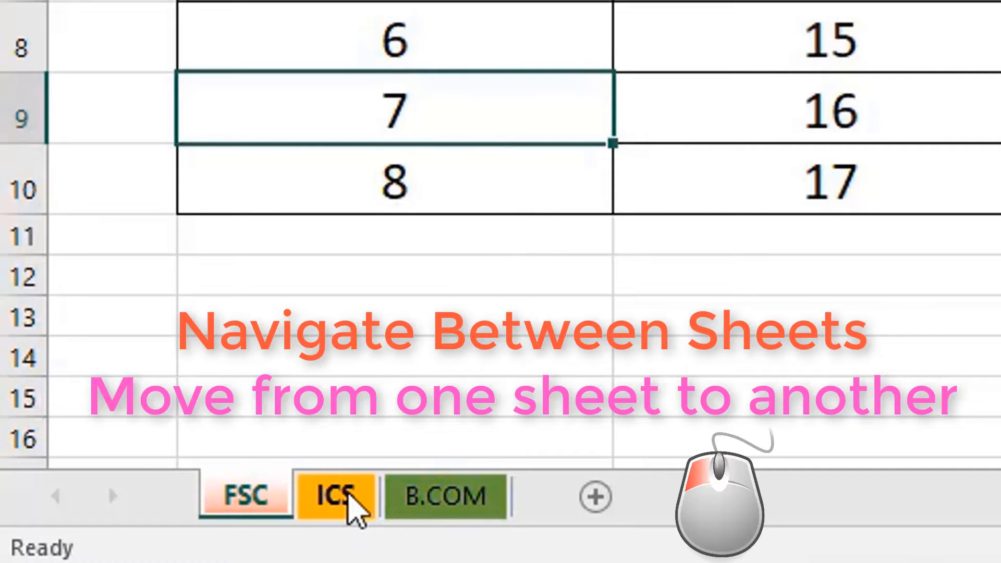
click(348, 494)
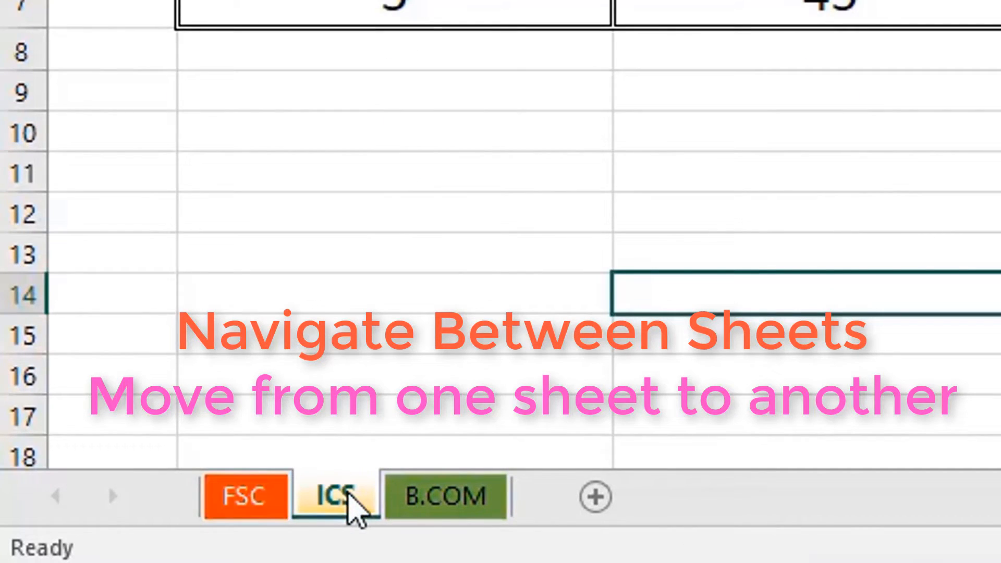
click(447, 501)
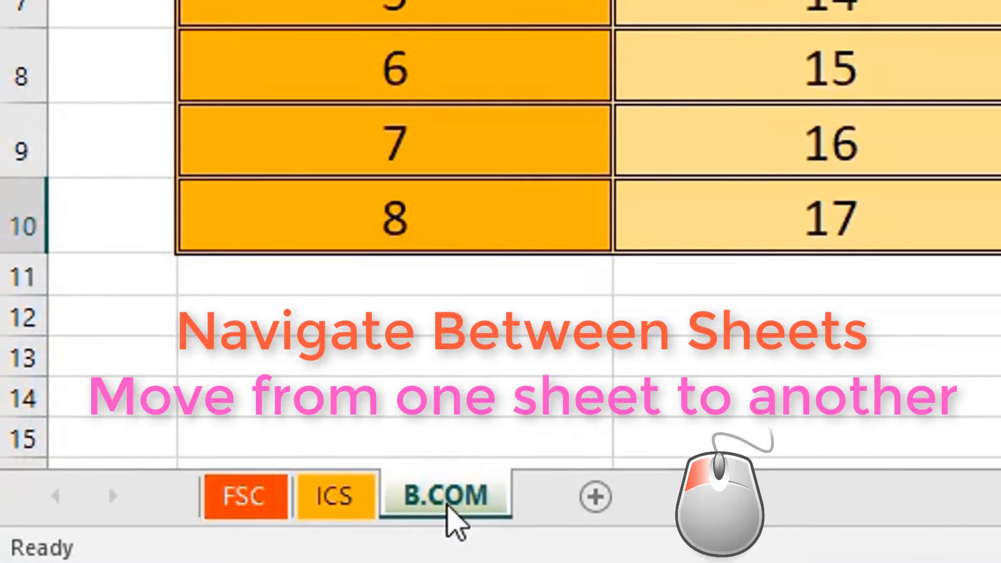
click(272, 501)
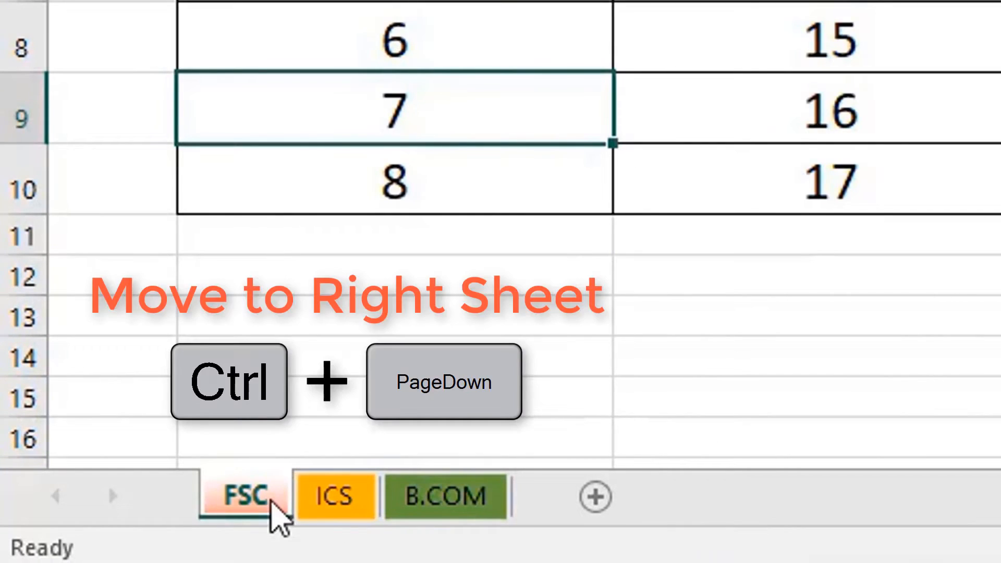
key(ctrl+Page_Down)
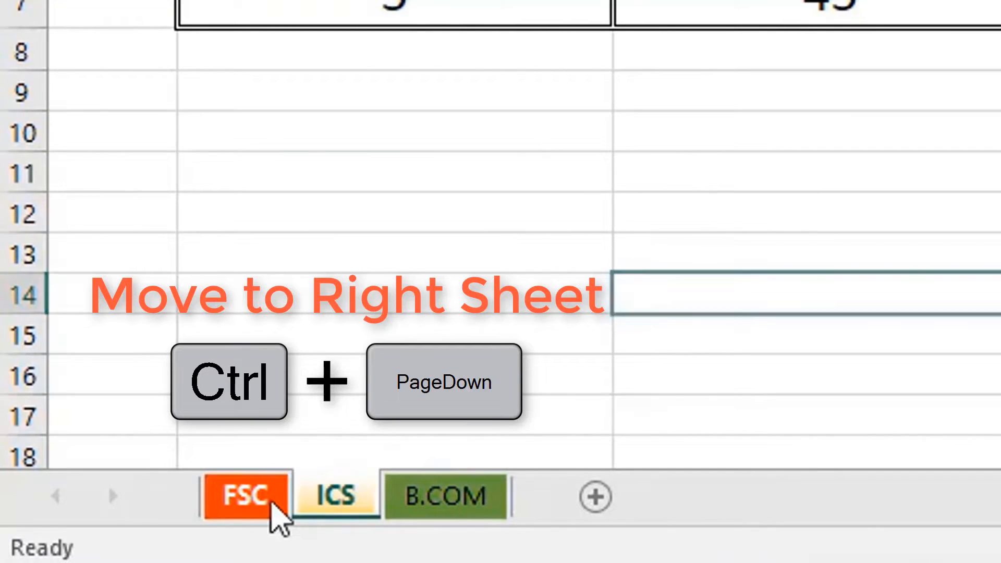
key(ctrl+Page_Down)
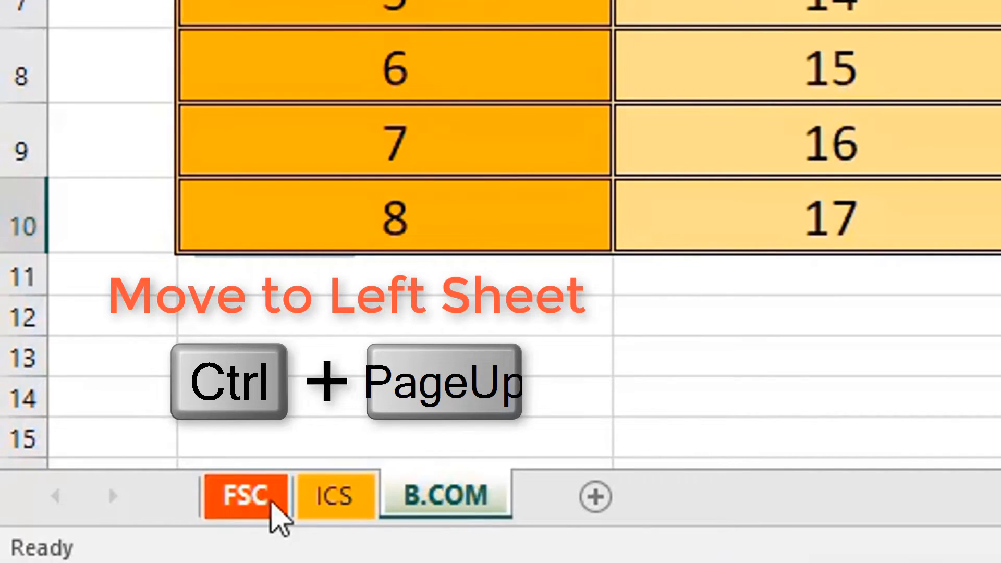
key(ctrl+Page_Up)
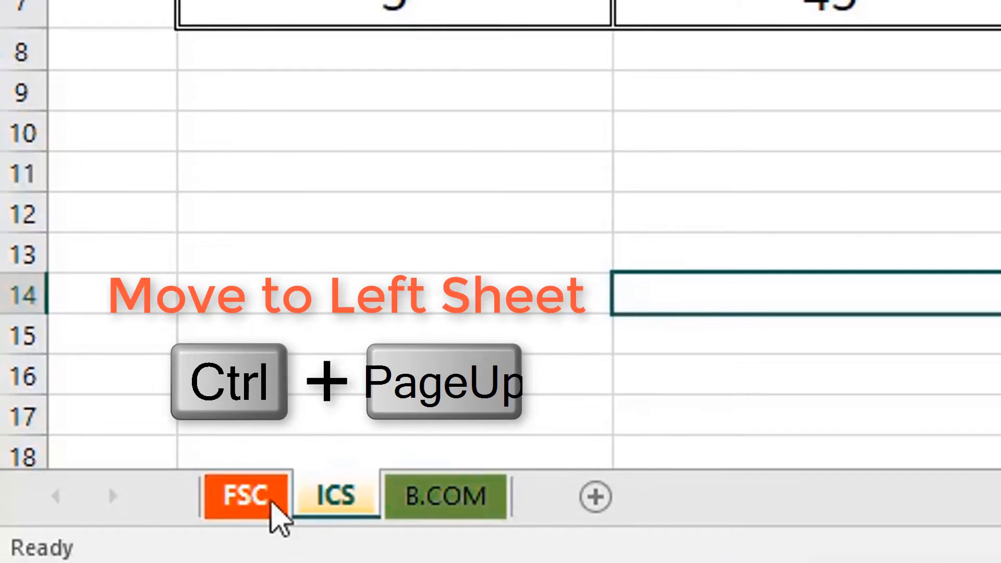
key(ctrl+Page_Up)
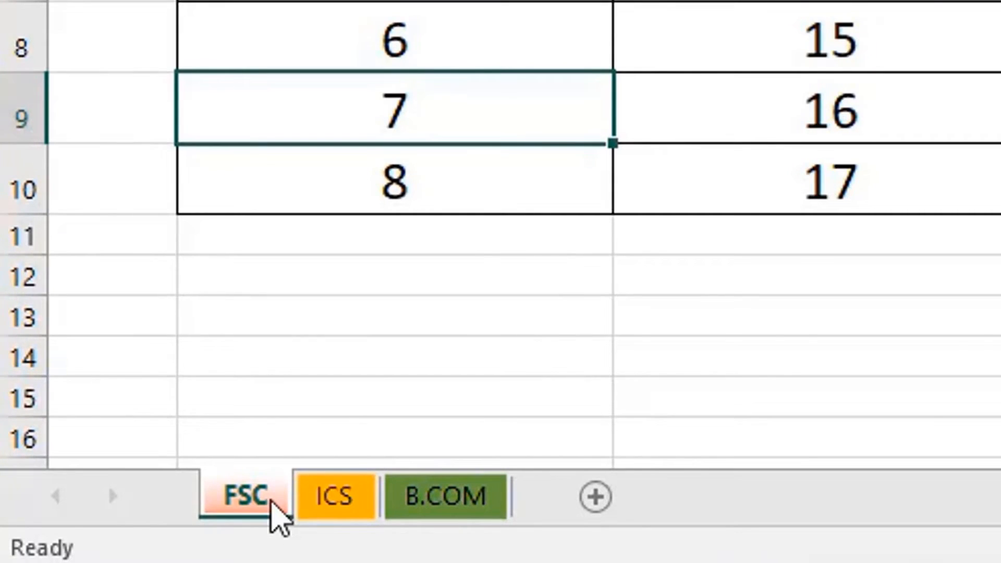
key(ctrl+Page_Down)
key(ctrl+Page_Down)
key(ctrl+Page_Up)
key(ctrl+Page_Up)
key(ctrl+Page_Down)
key(ctrl+Page_Down)
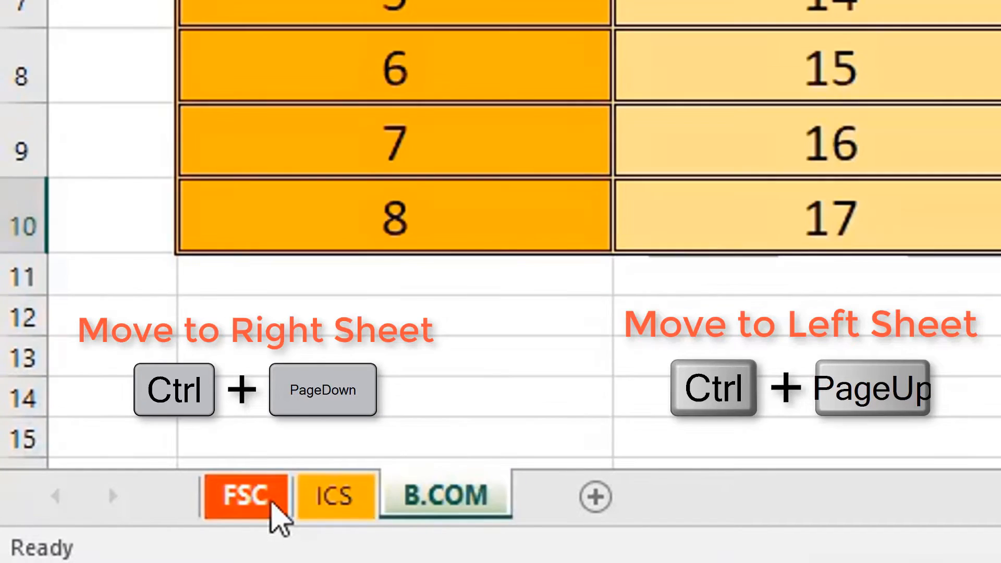
key(ctrl+Page_Up)
key(ctrl+Page_Up)
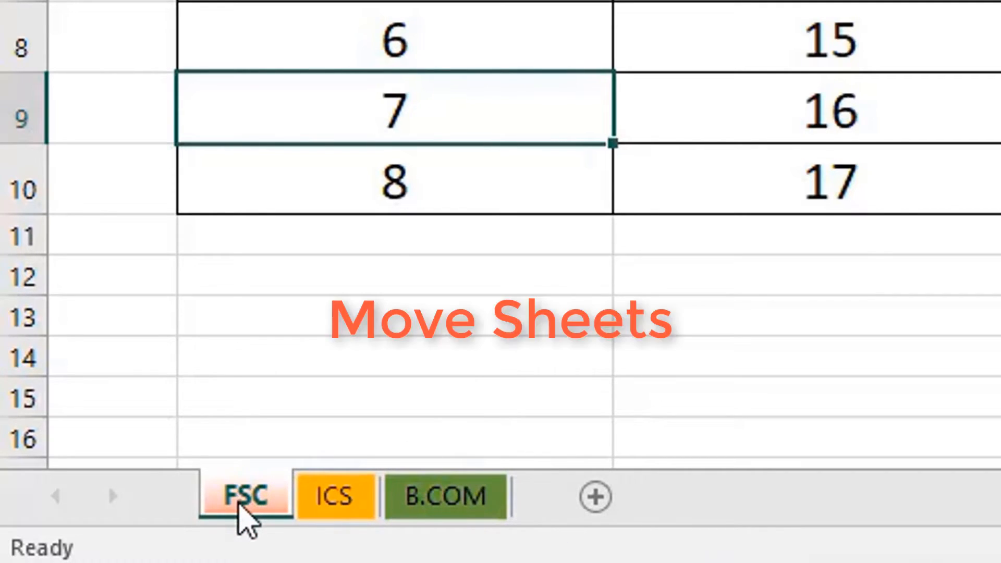
Drag the FSC sheet tab past ICS and B.COM to the end of the tab bar.
drag(239, 505, 315, 504)
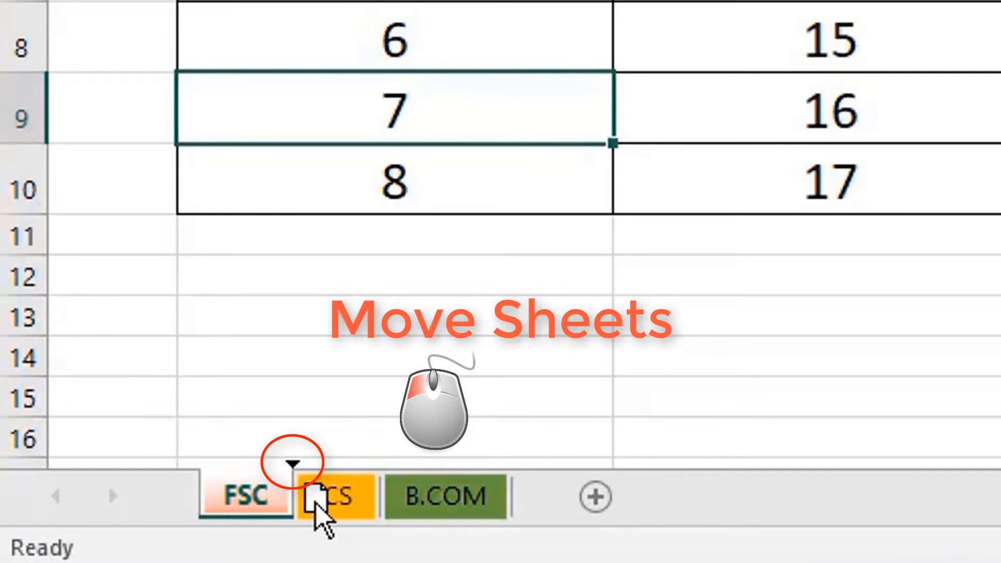
drag(315, 504, 546, 510)
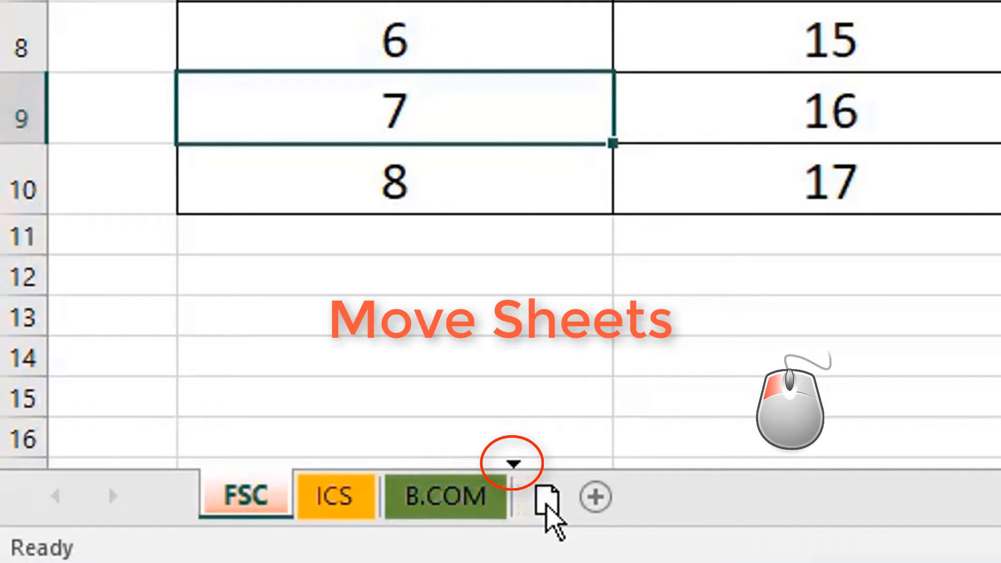
drag(546, 510, 548, 512)
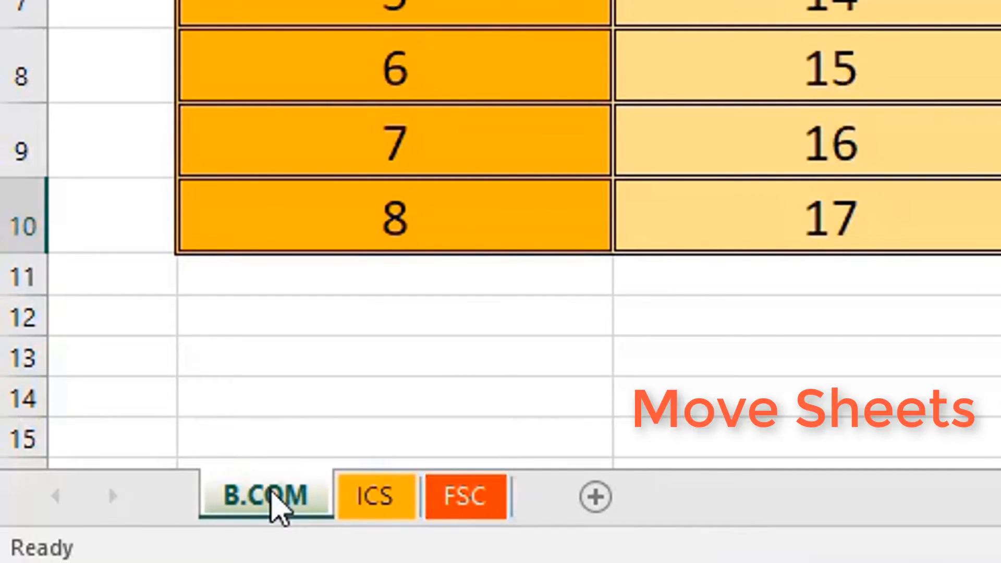
Move the B.COM sheet to the end using Move or Copy with (move to end).
right_click(272, 508)
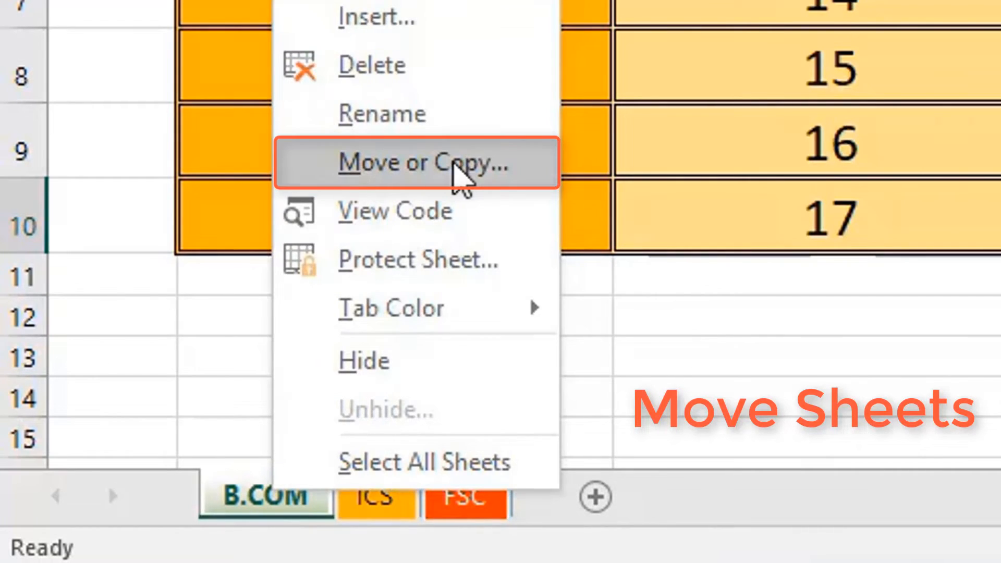
click(456, 169)
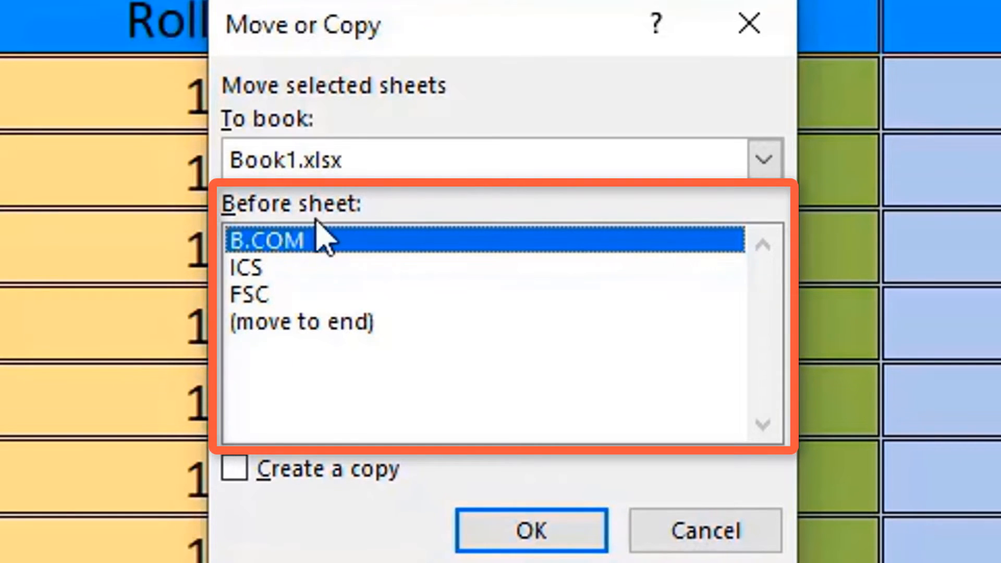
click(276, 296)
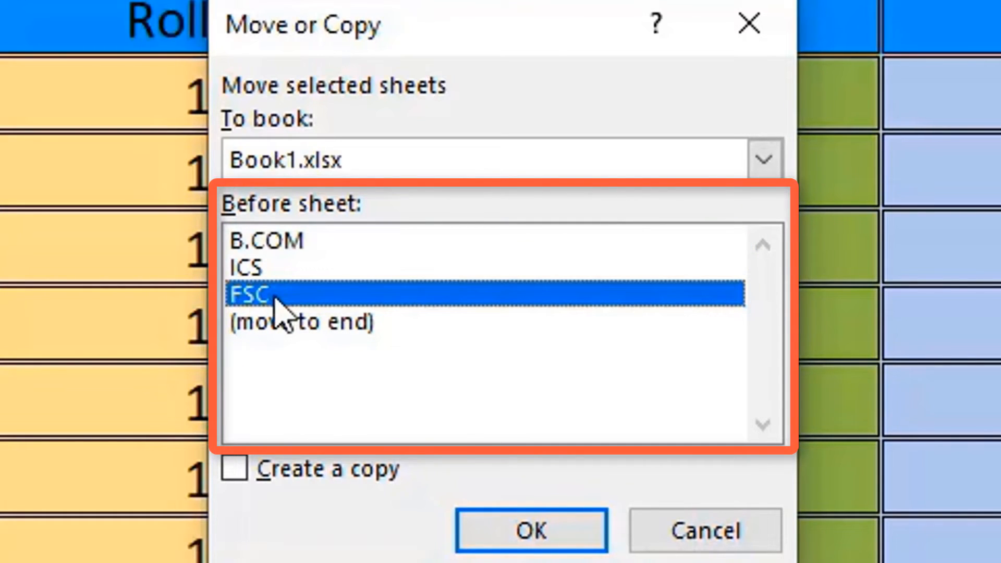
click(273, 270)
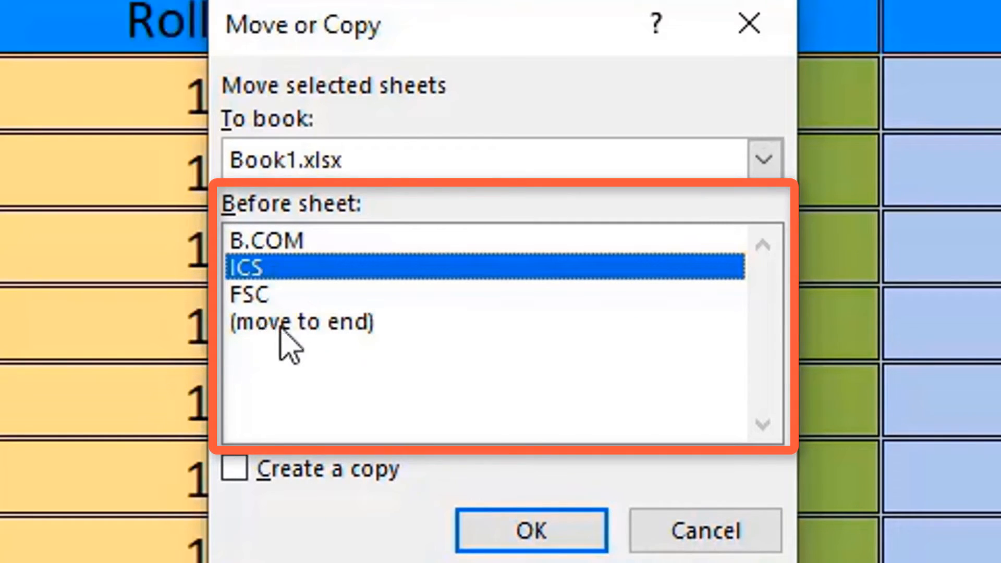
click(375, 328)
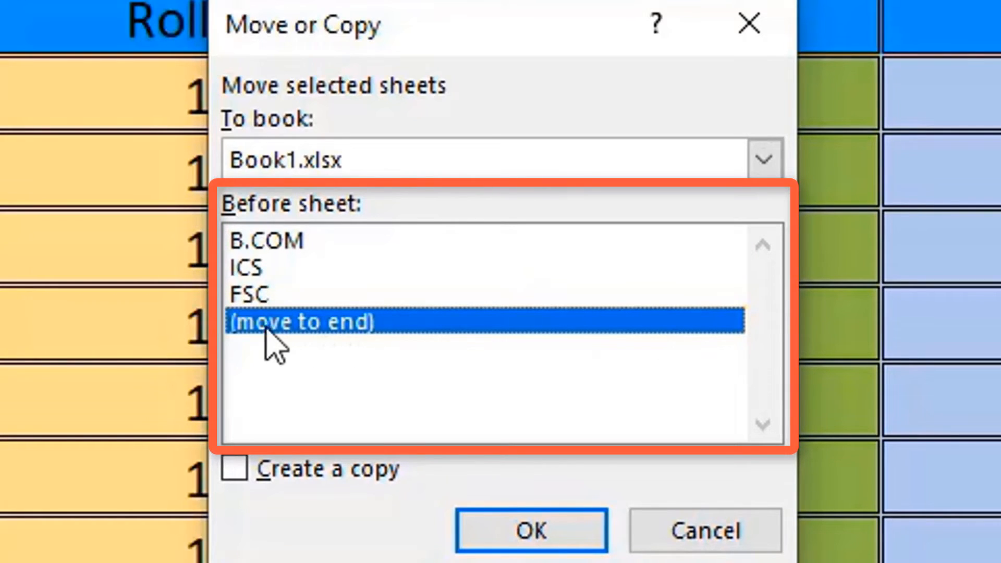
click(487, 542)
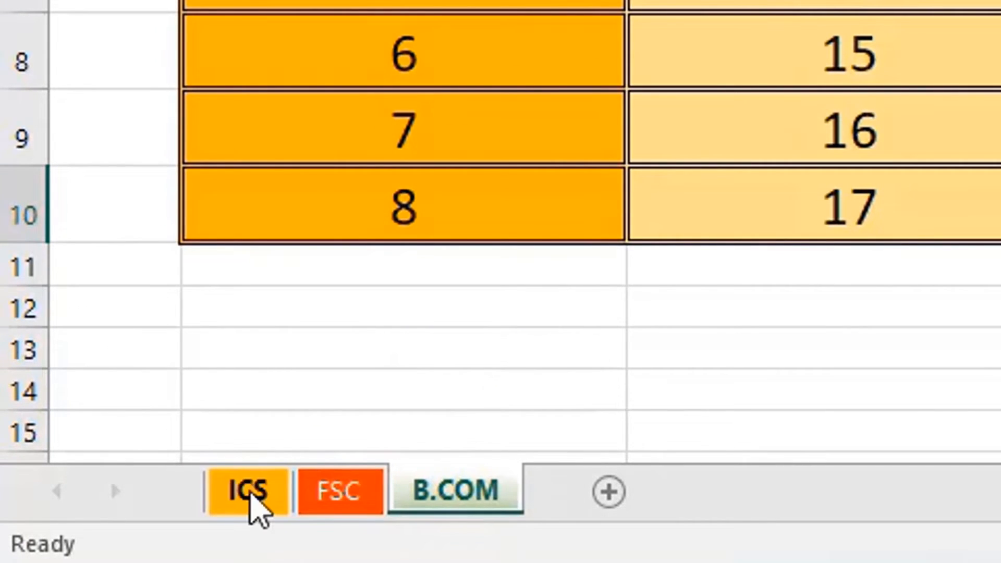
Move the ICS sheet before B.COM via Move or Copy, then return to the FSC sheet.
right_click(250, 493)
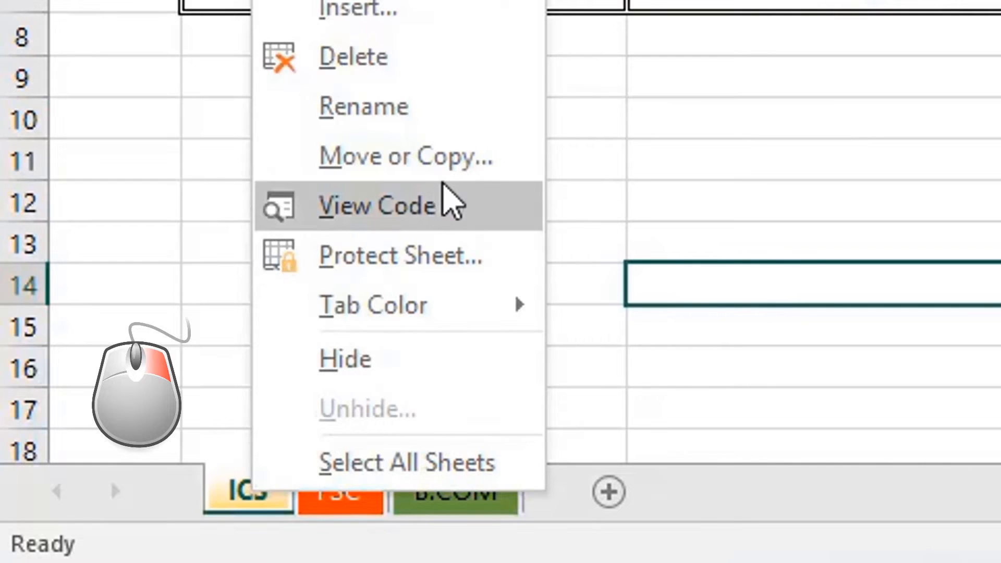
click(450, 175)
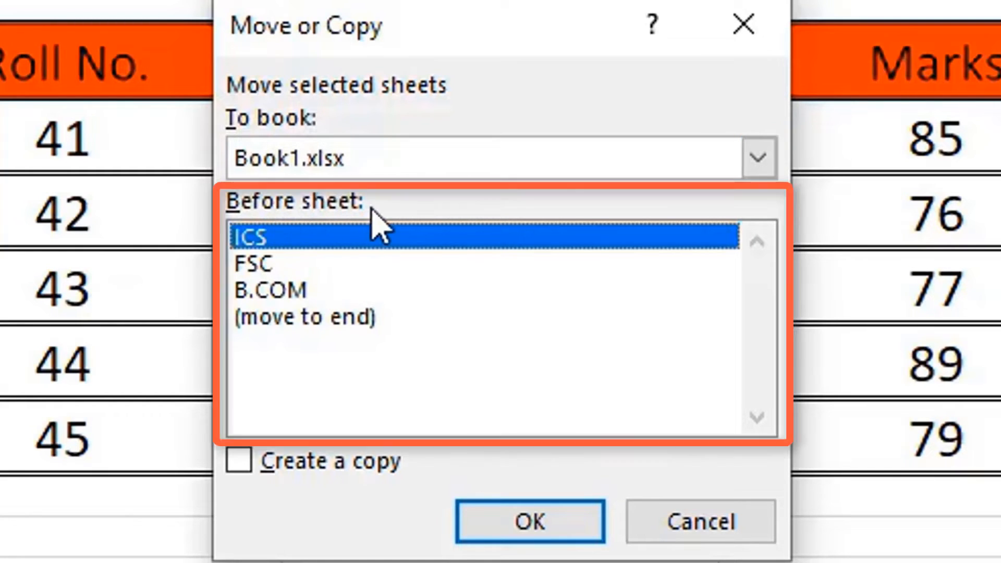
click(284, 292)
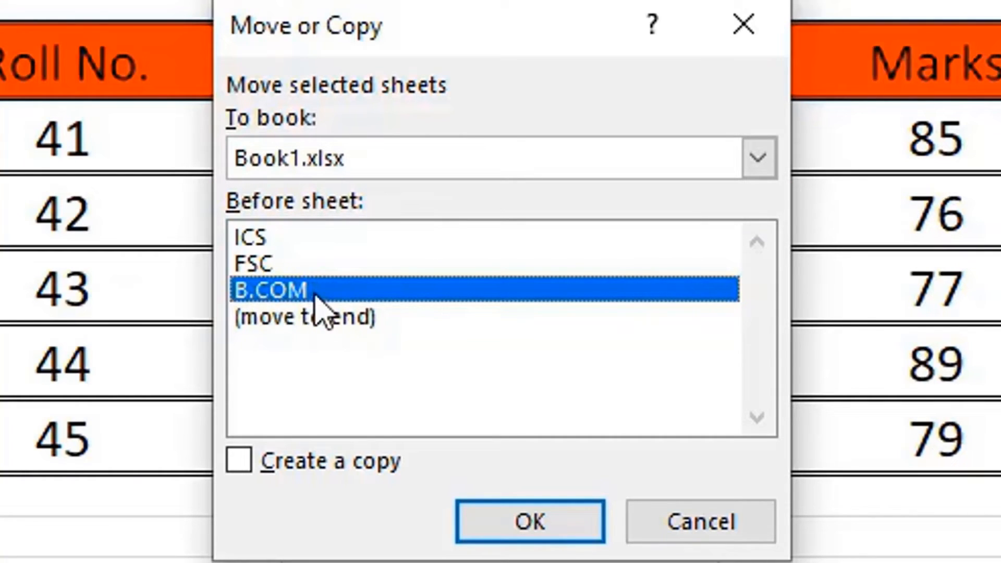
click(511, 524)
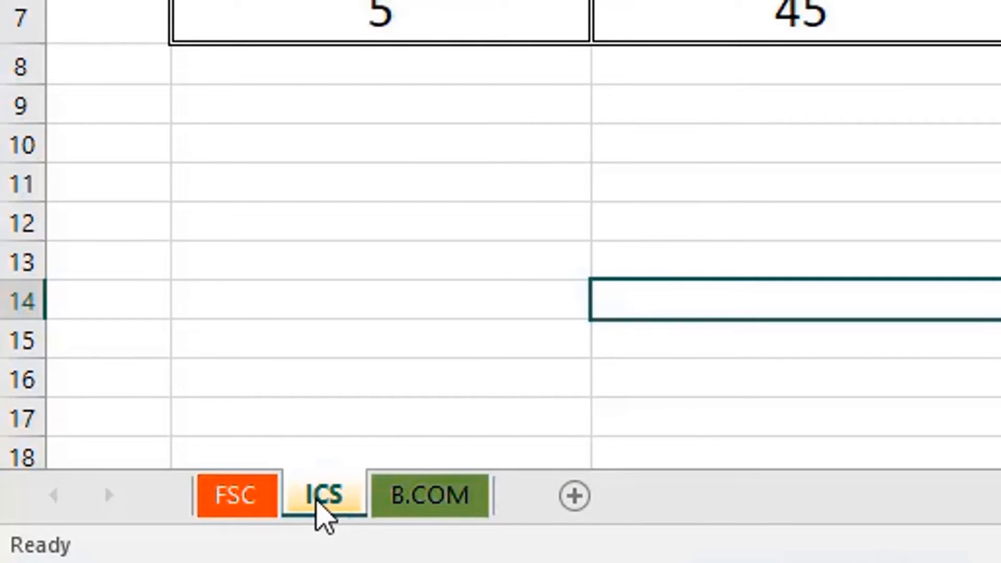
click(243, 500)
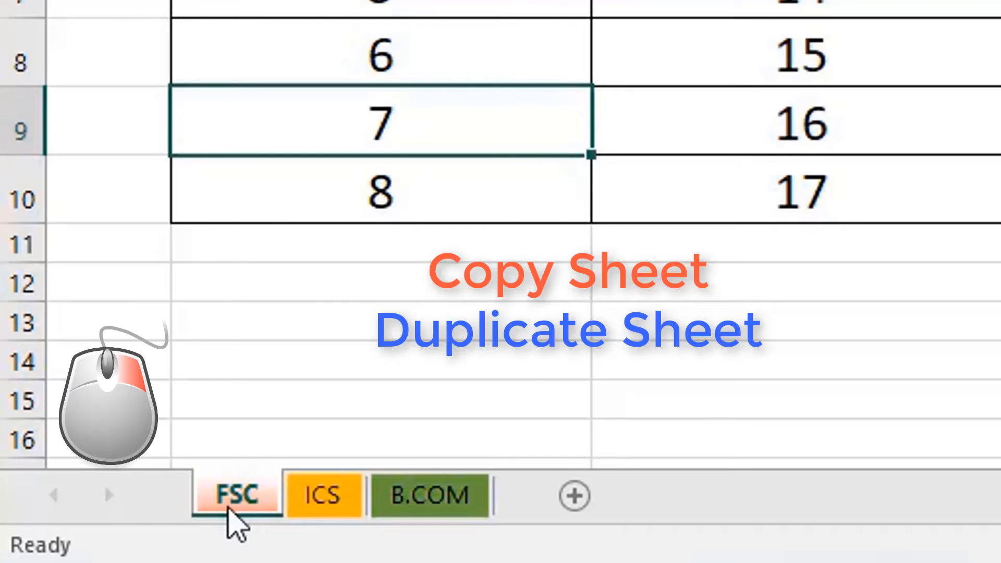
Copy the FSC sheet to the end of the workbook, creating FSC (2).
right_click(234, 521)
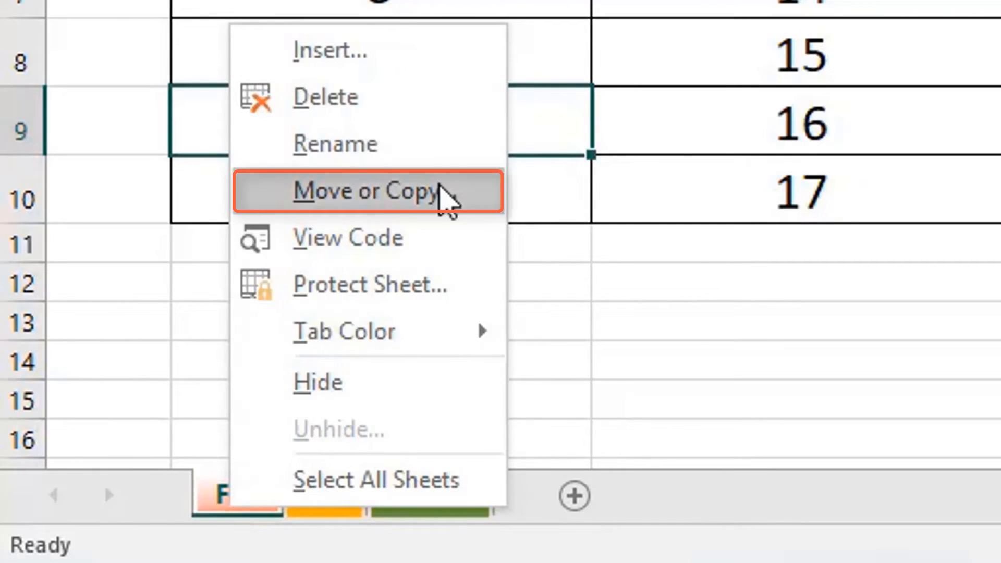
click(445, 198)
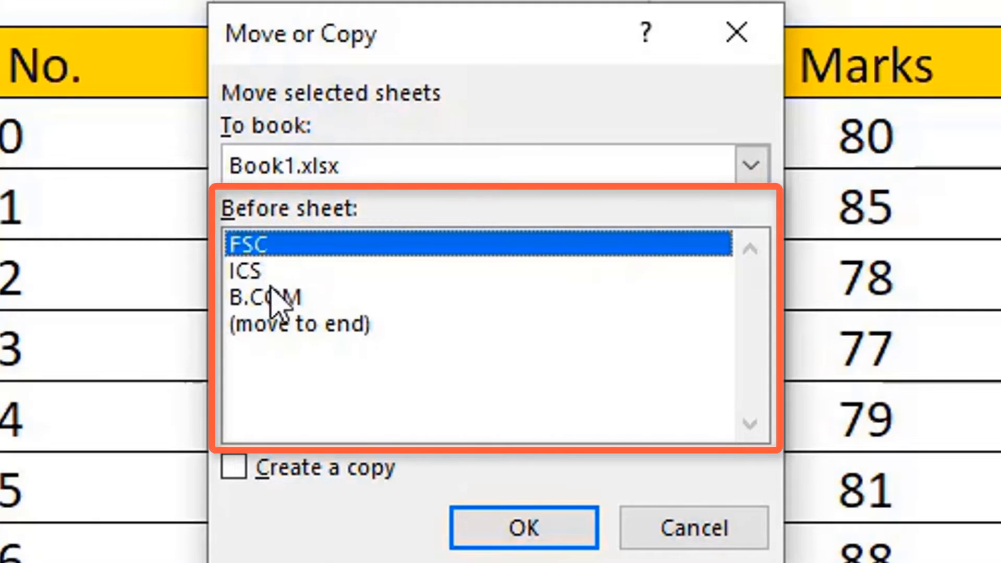
click(282, 325)
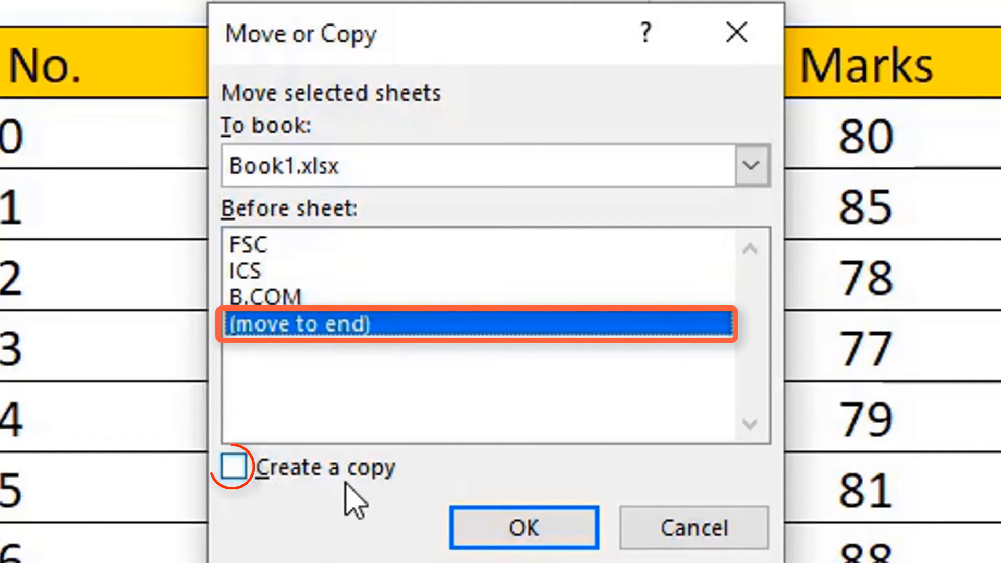
click(244, 469)
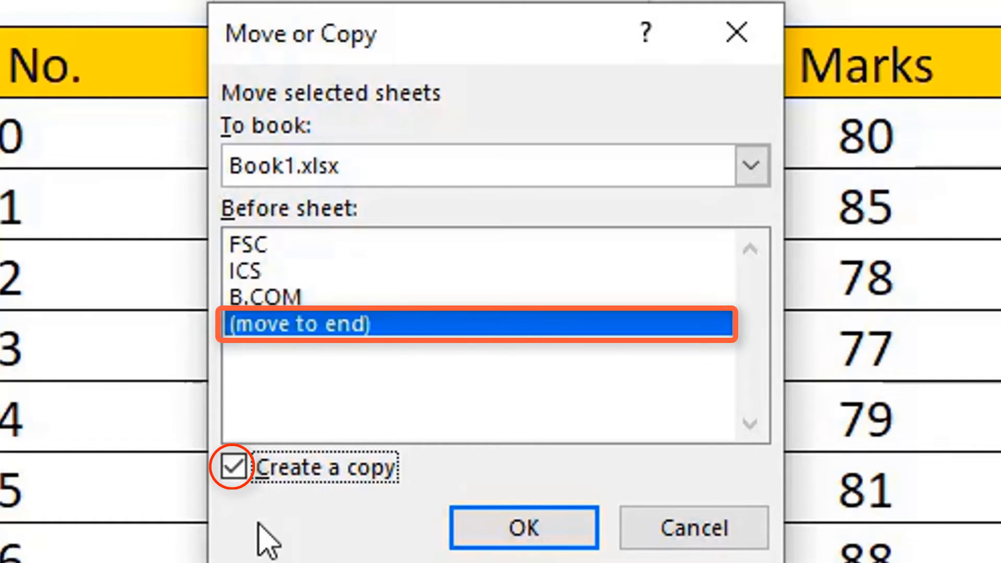
click(534, 530)
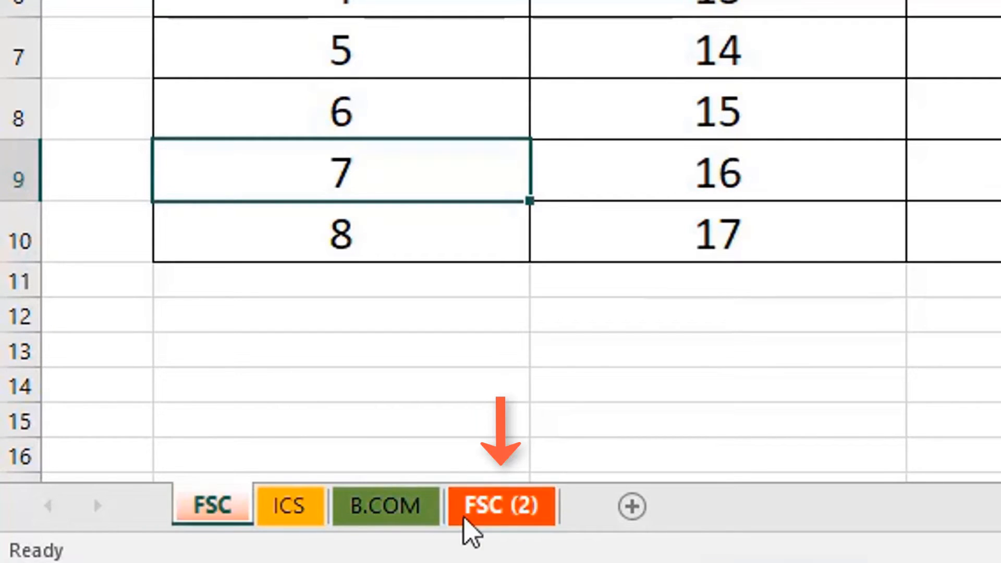
Rename the FSC (2) sheet to Computer, then select the ICS sheet.
click(464, 516)
click(208, 509)
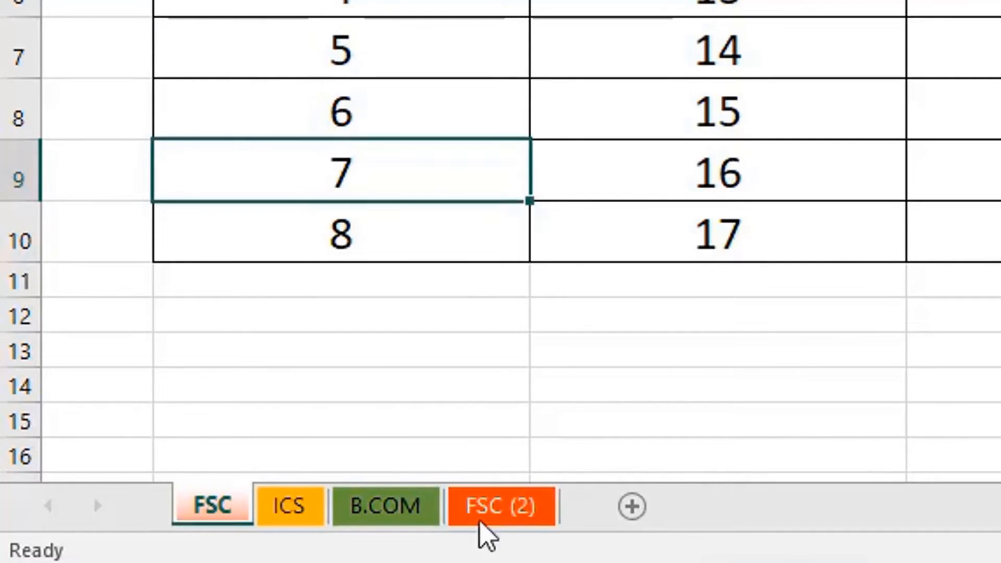
click(528, 521)
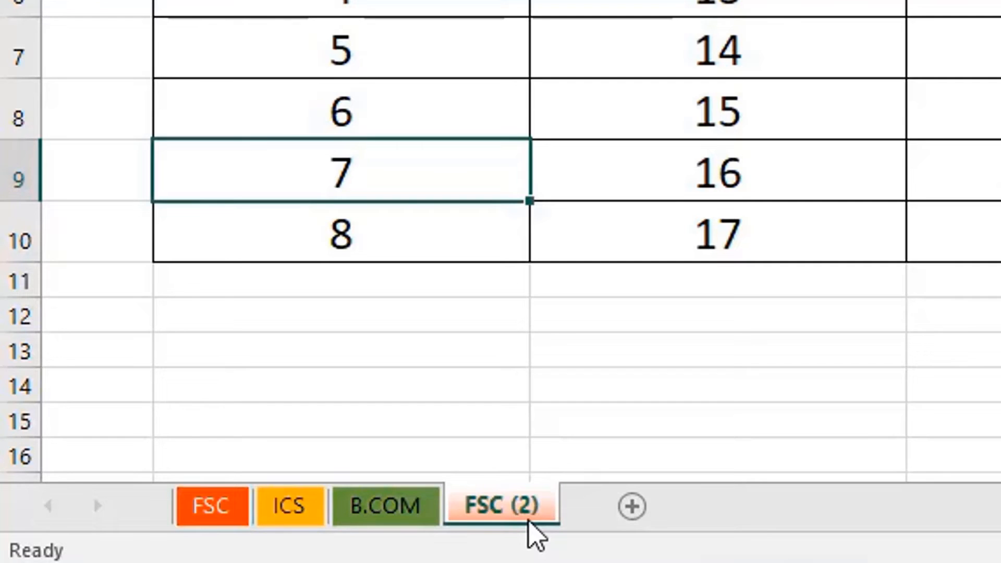
click(222, 519)
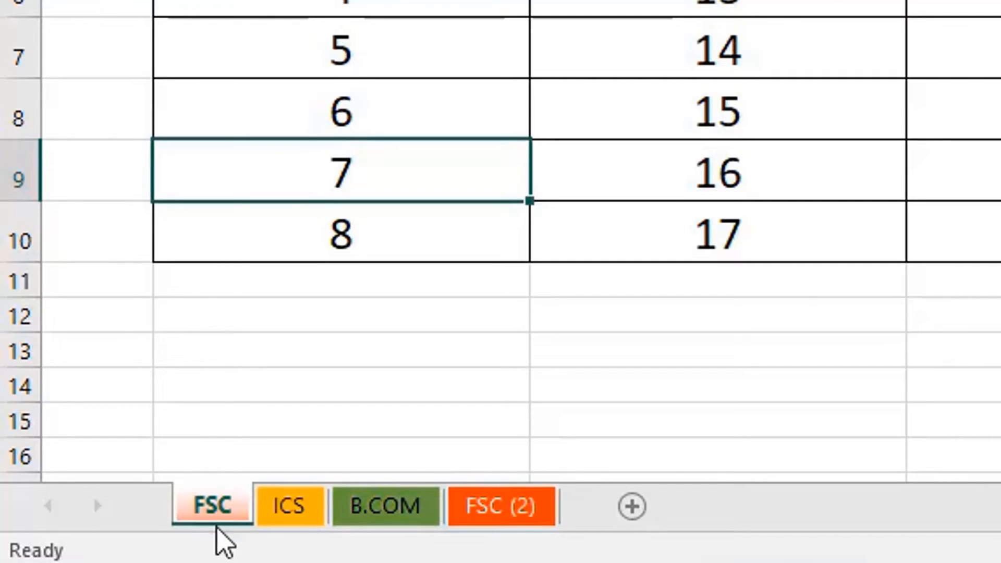
click(523, 532)
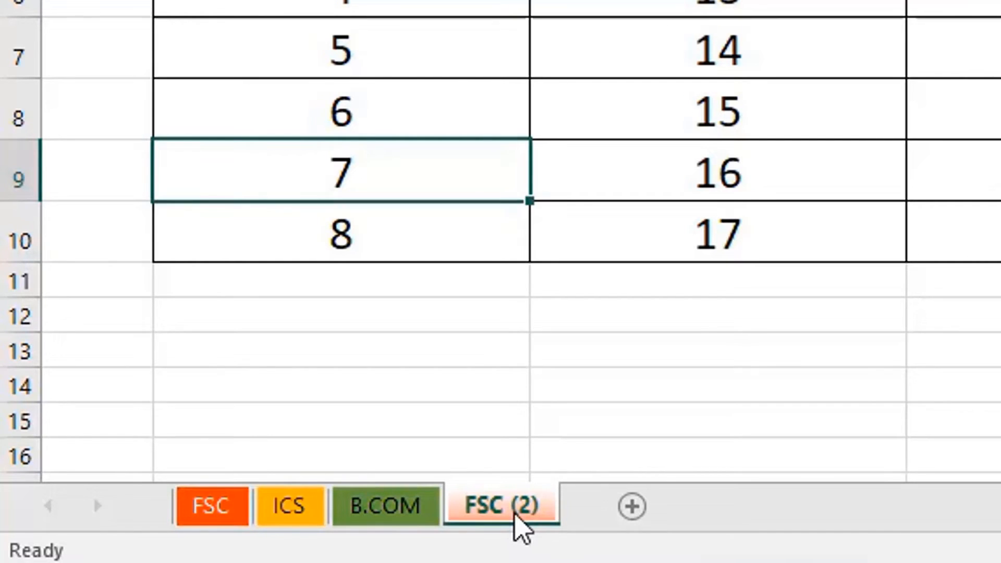
double_click(518, 517)
text(Cin)
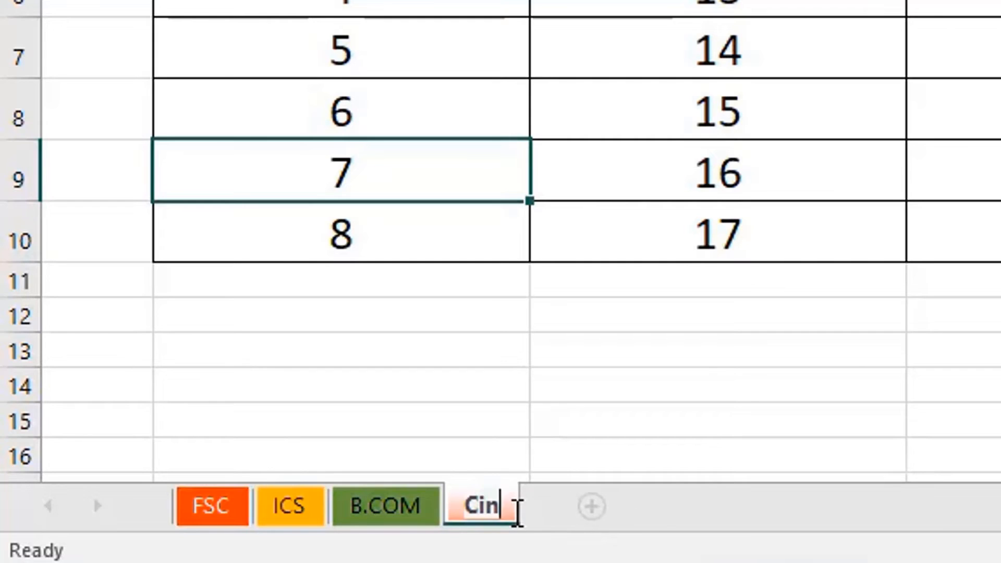
key(BackSpace)
key(BackSpace)
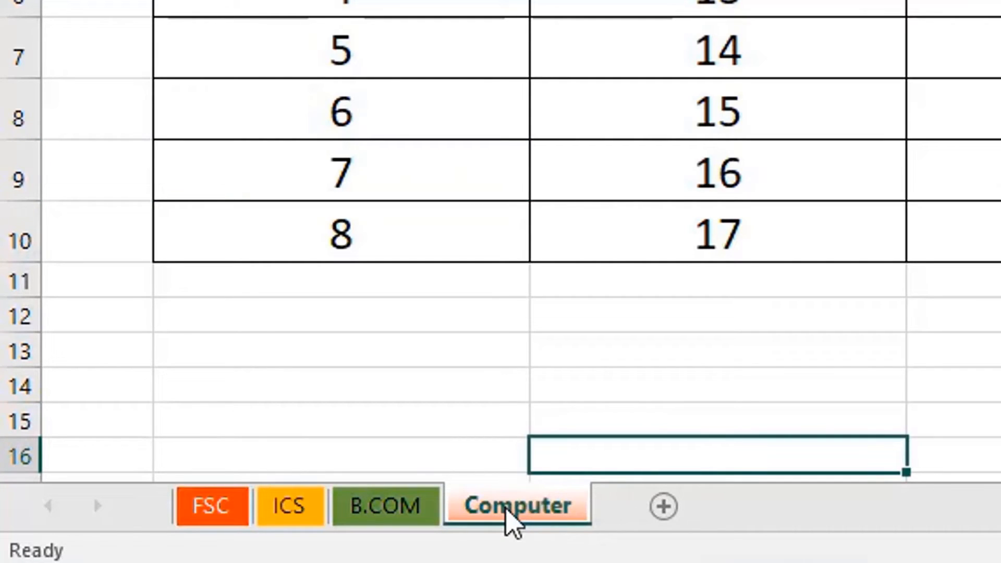
click(290, 506)
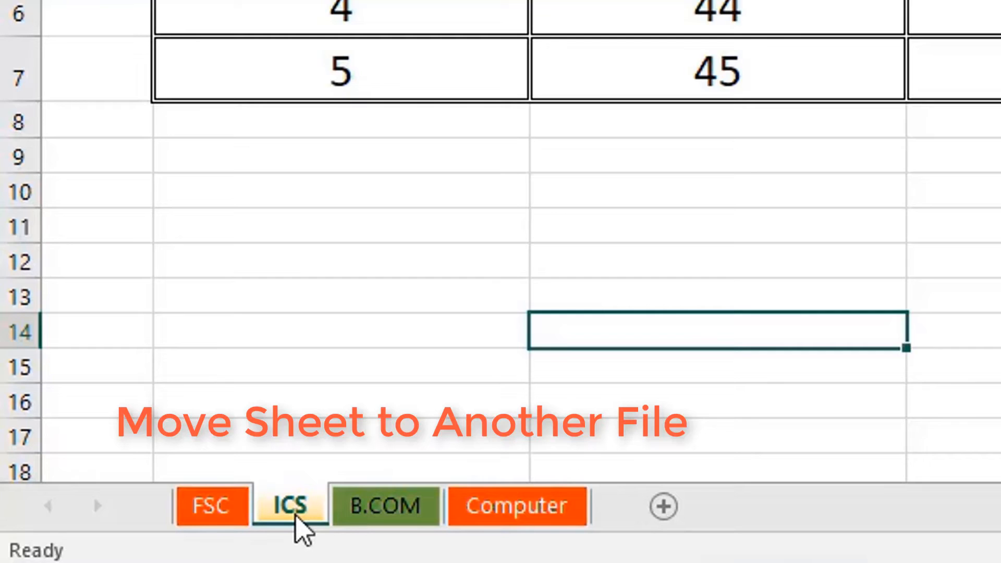
Move the ICS sheet into a new workbook.
right_click(299, 516)
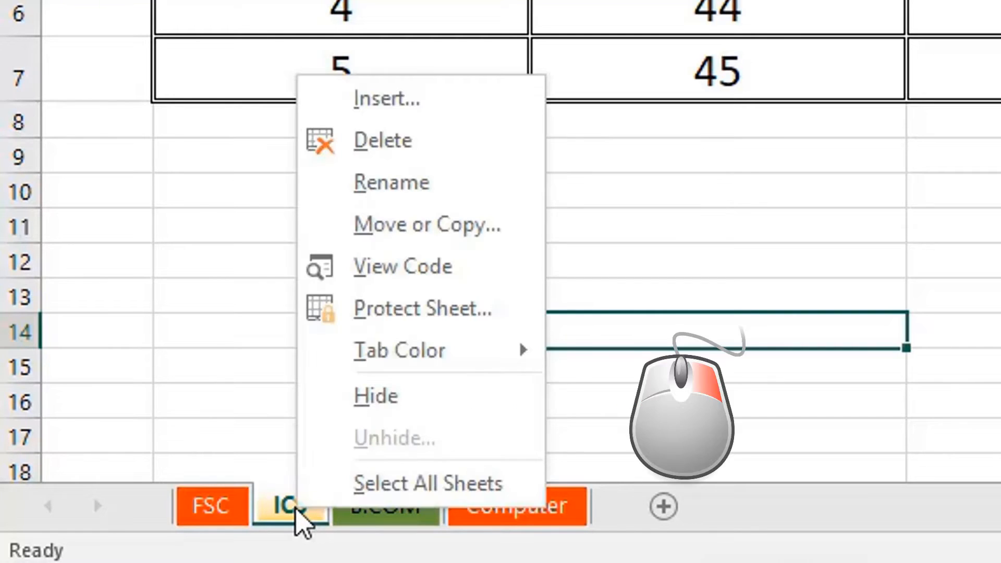
click(415, 225)
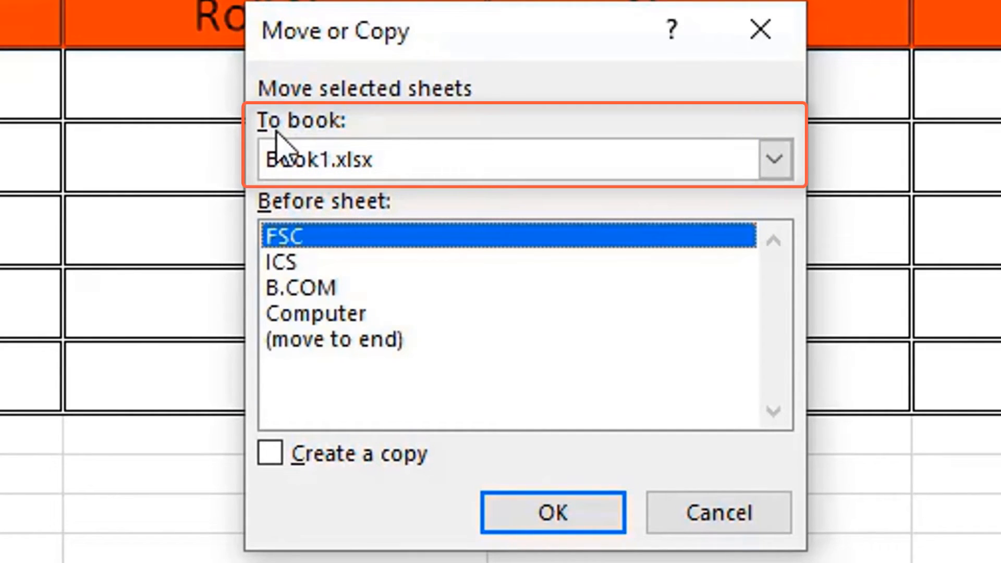
click(384, 171)
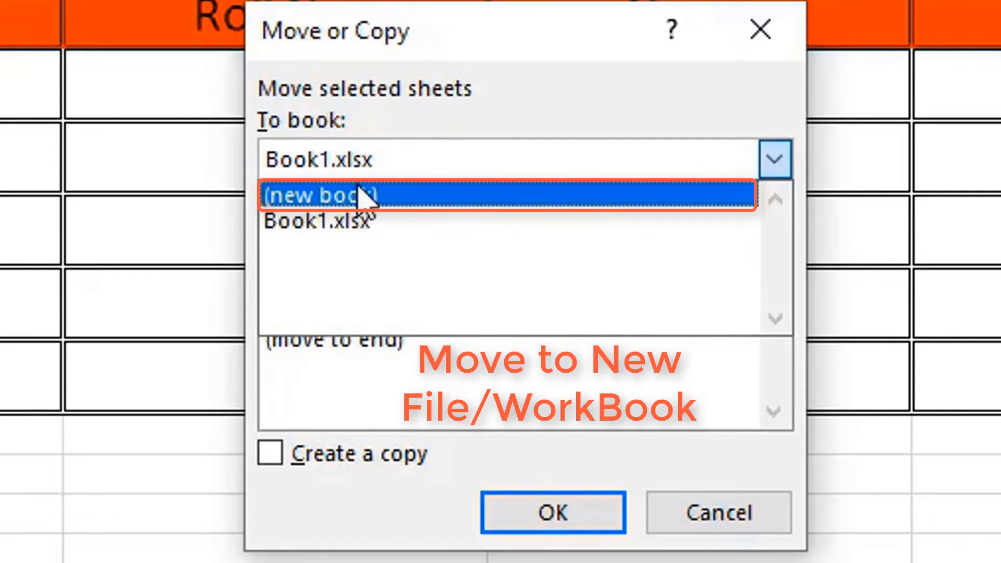
click(419, 195)
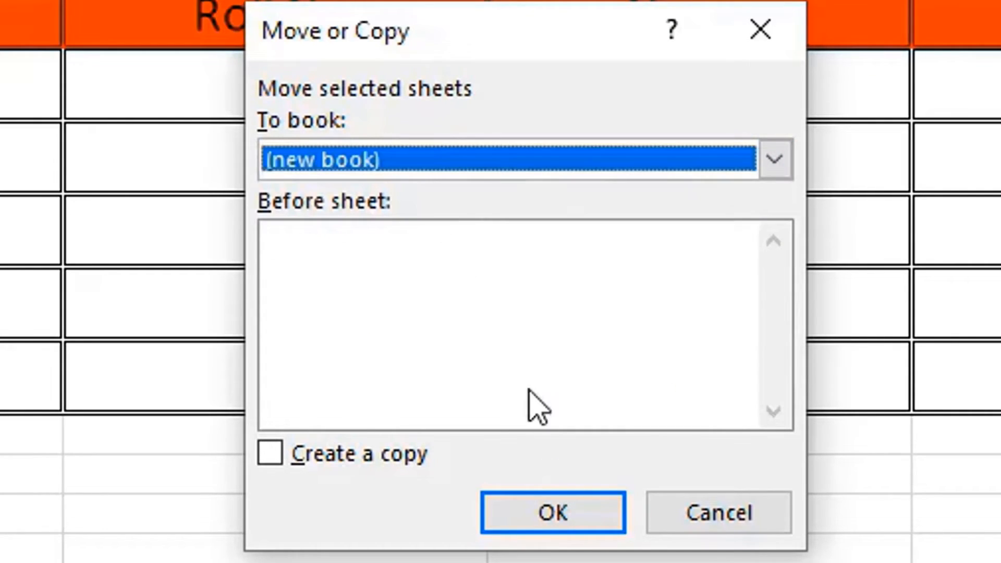
click(548, 513)
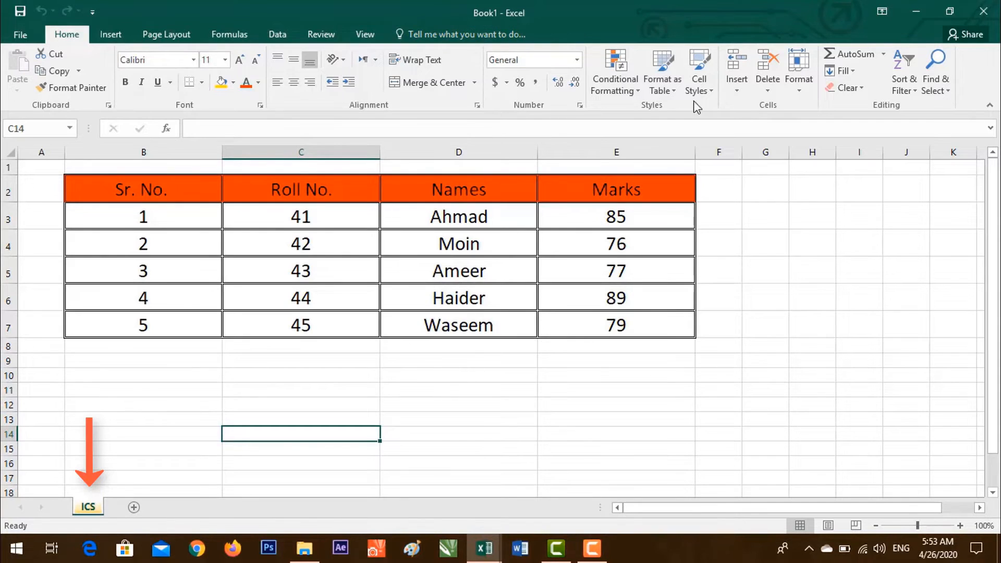
Return to the original workbook and select its Computer sheet.
mouse_move(488, 556)
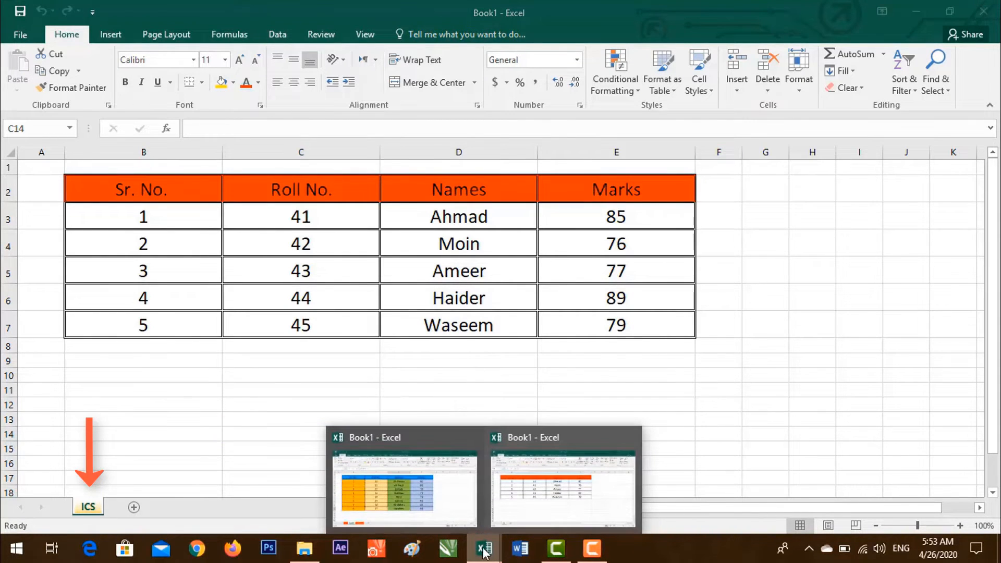
click(432, 506)
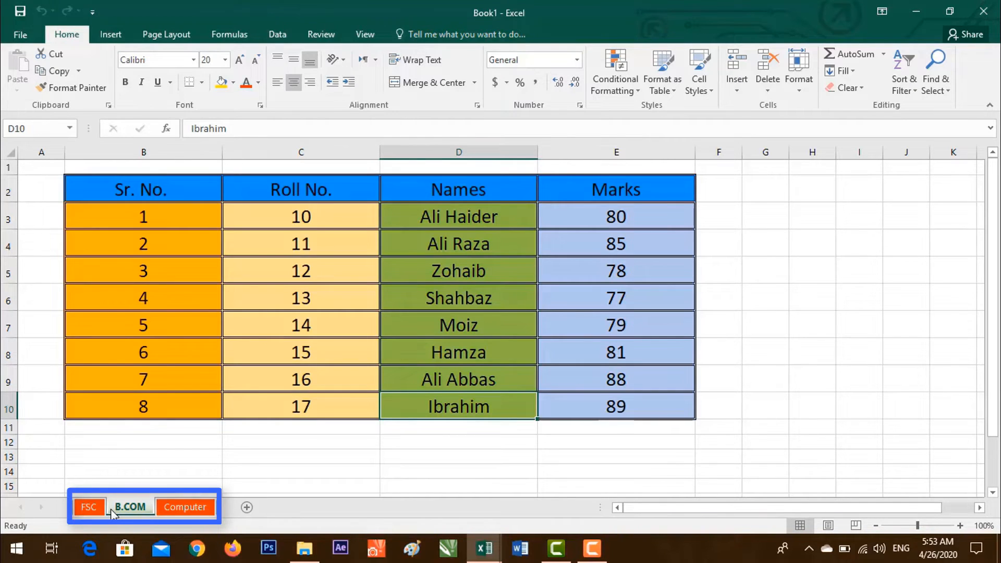
click(177, 506)
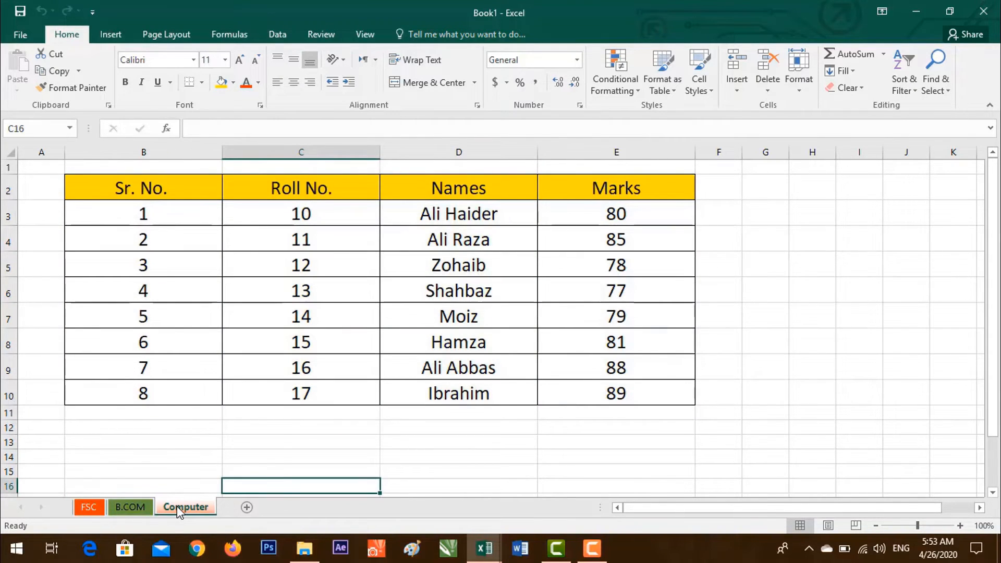
Copy the Computer sheet into Book1 before ICS, with Create a copy ticked.
right_click(177, 505)
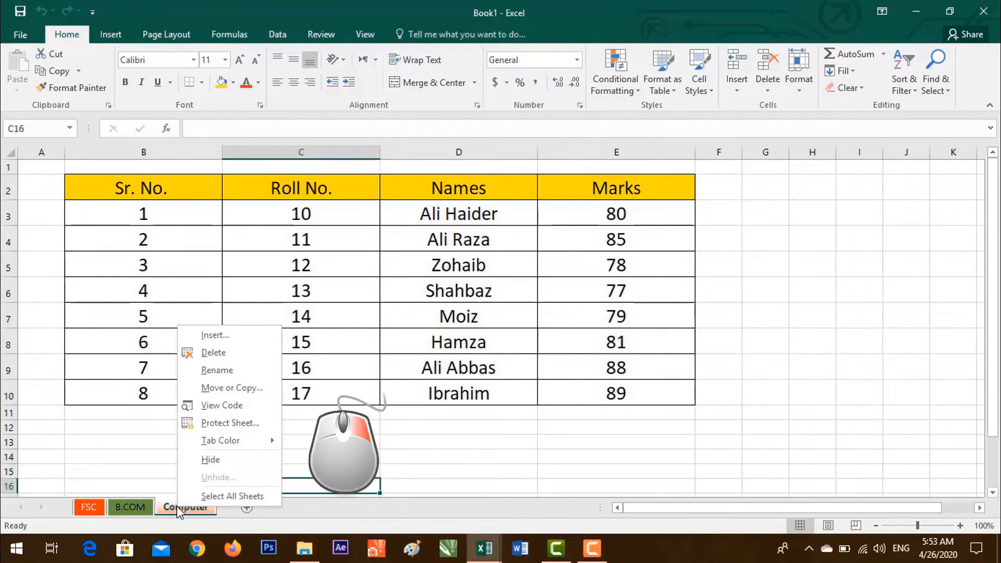
click(253, 391)
drag(249, 291, 418, 200)
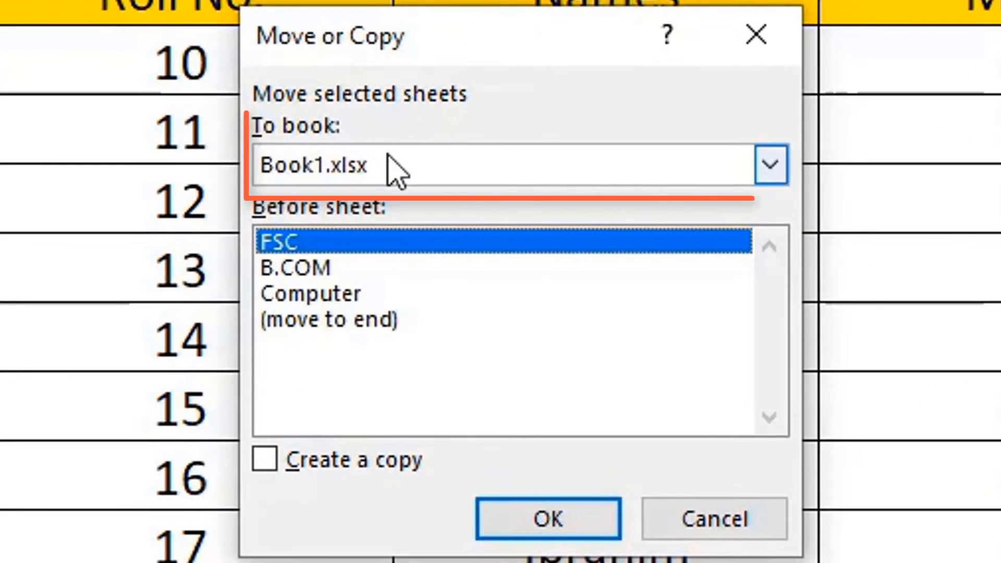
click(599, 159)
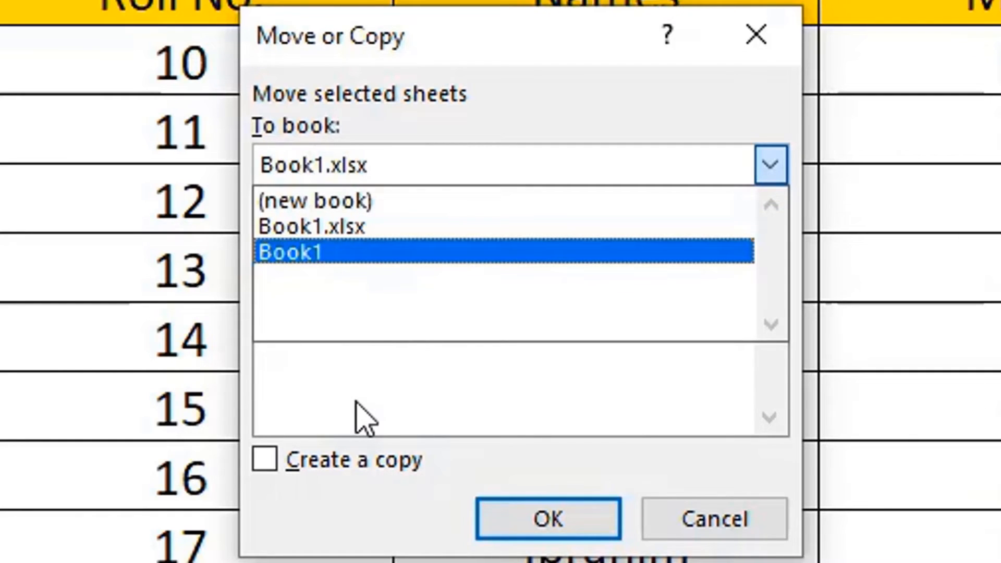
click(322, 253)
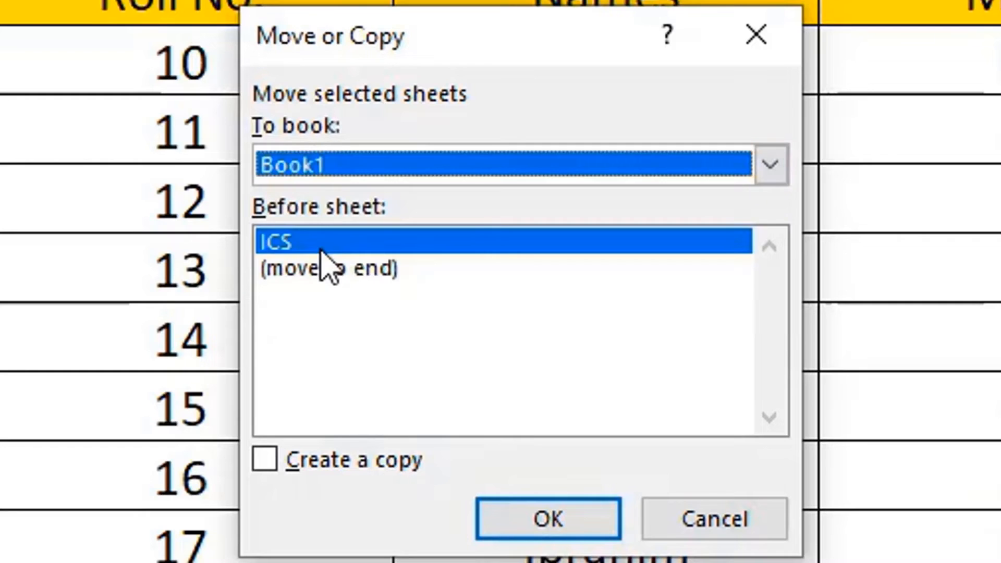
click(277, 471)
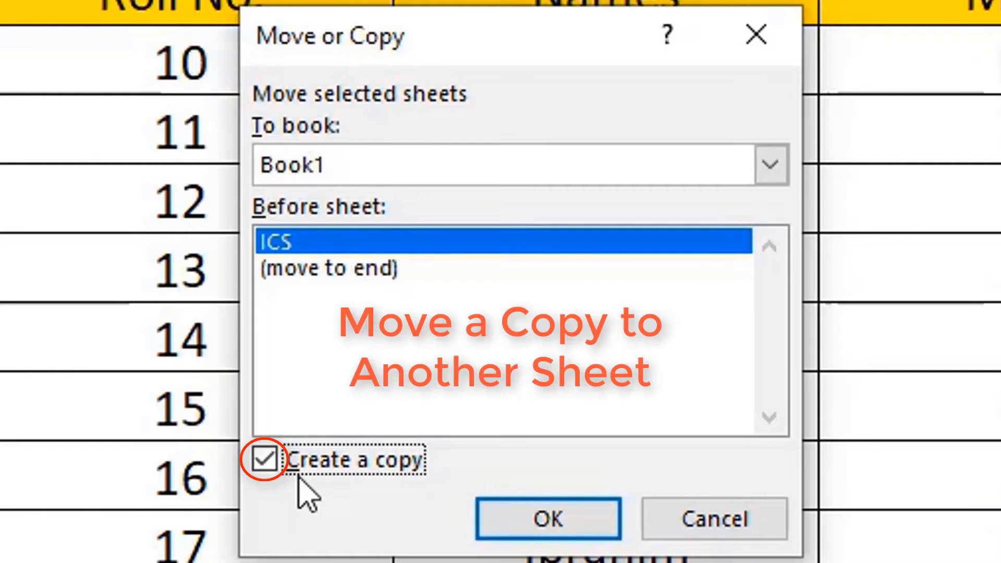
click(266, 461)
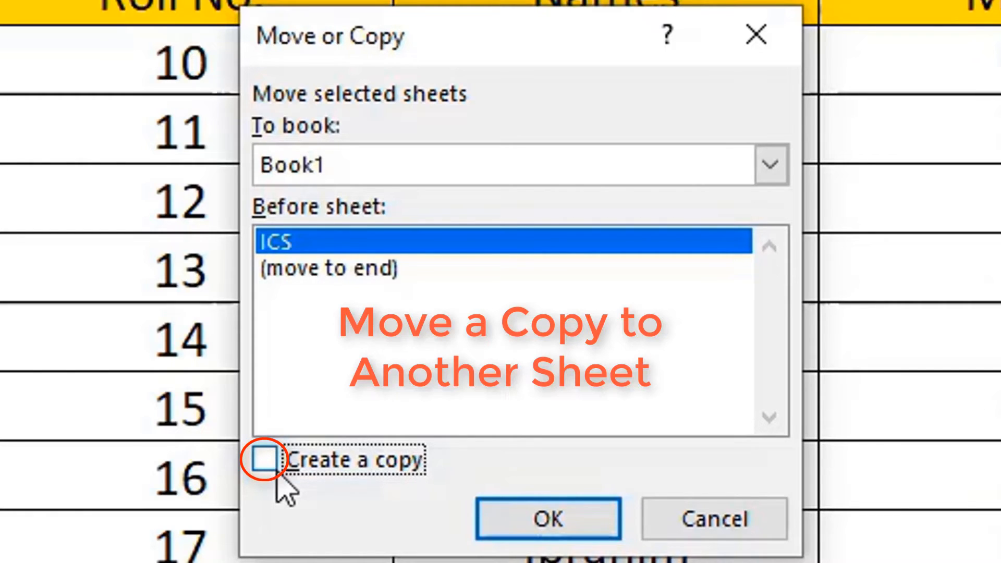
click(277, 476)
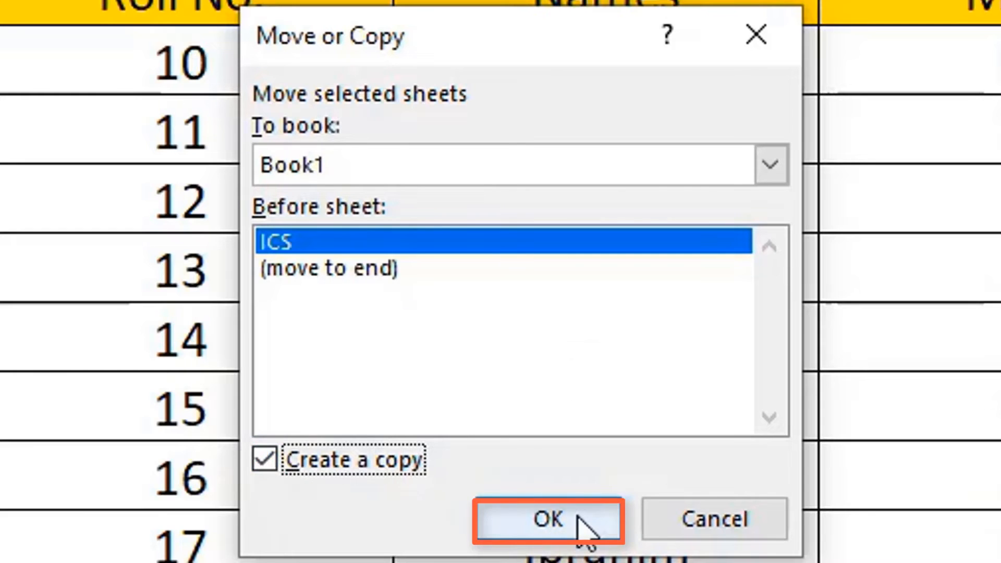
click(583, 521)
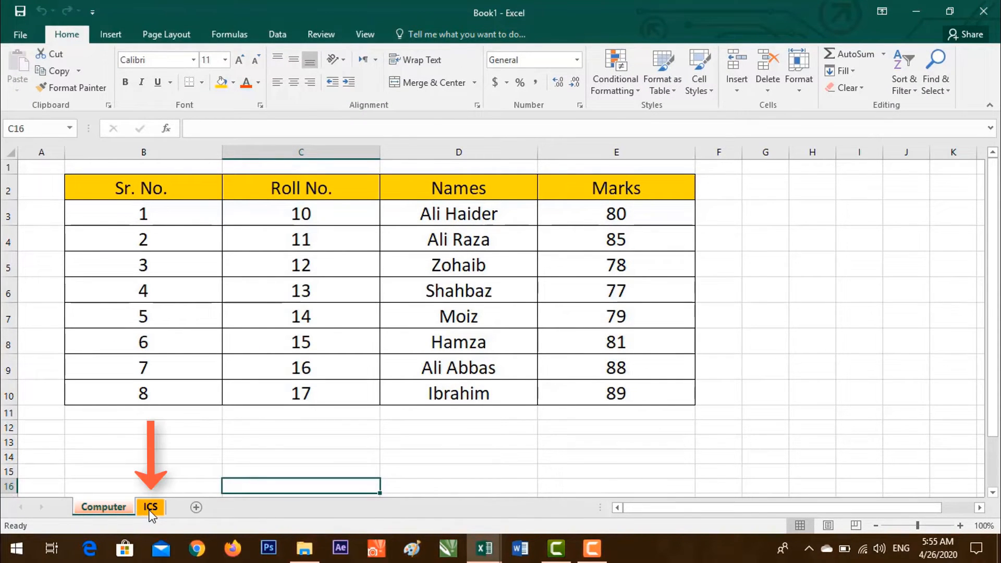
View the copied Computer sheet in Book1, then bring the original workbook forward.
click(101, 510)
mouse_move(484, 548)
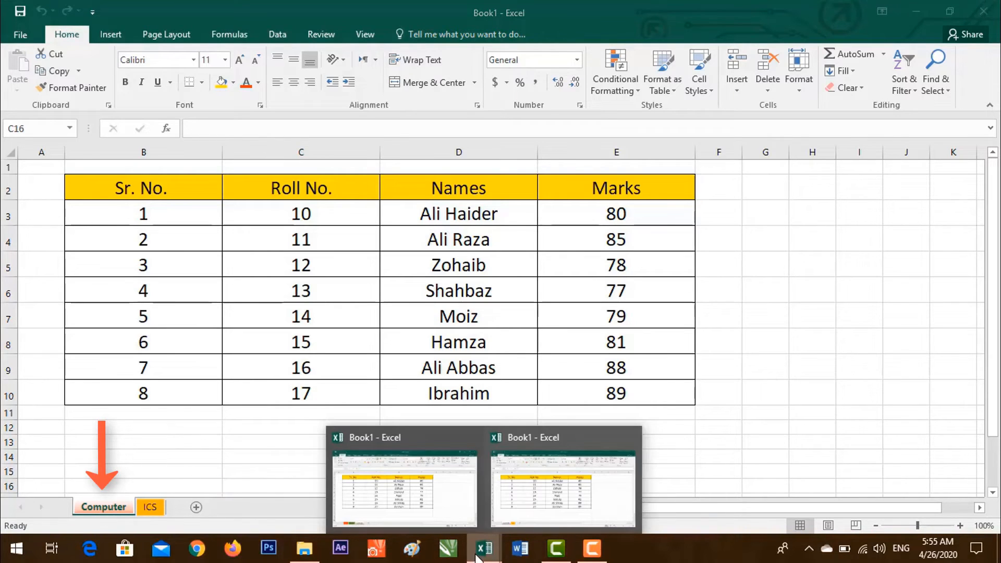
click(442, 488)
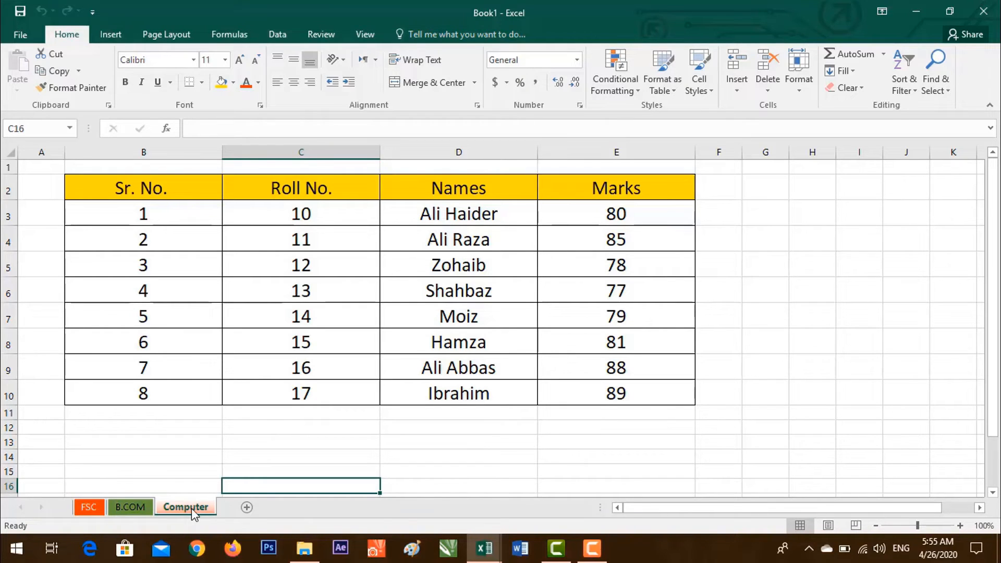
Look through the FSC, B.COM and Computer sheets, selecting empty cell E14 on Computer.
click(88, 507)
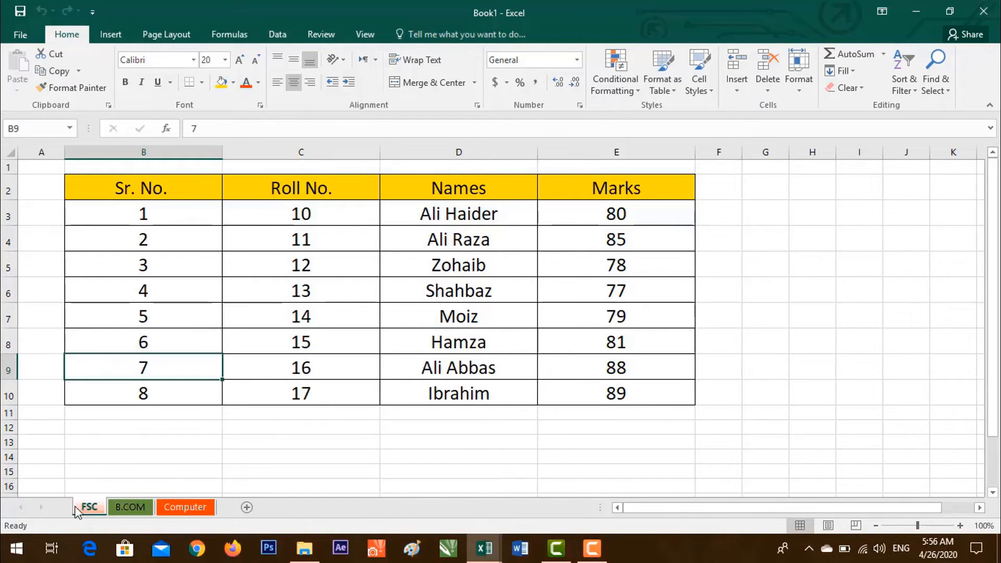
click(590, 427)
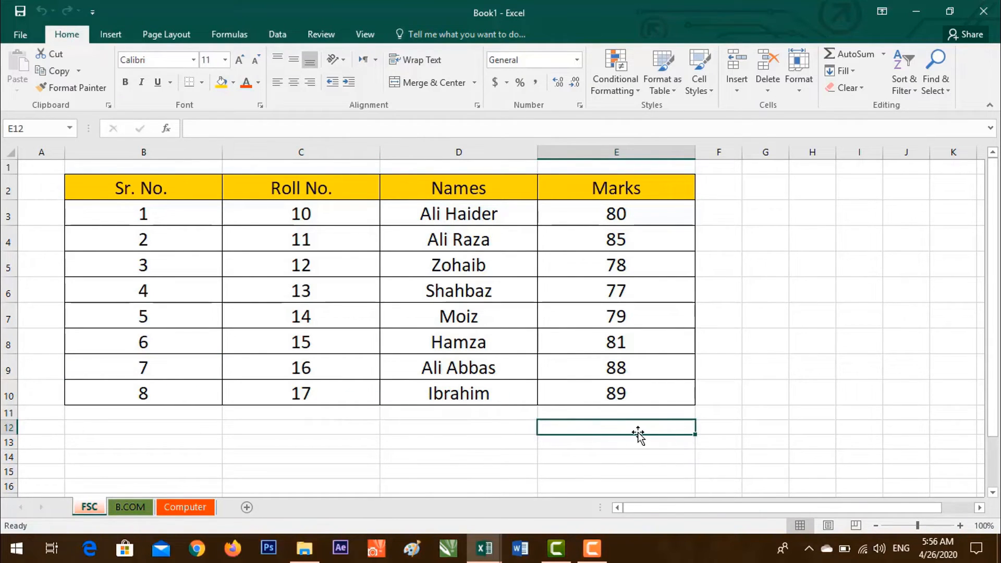
click(130, 507)
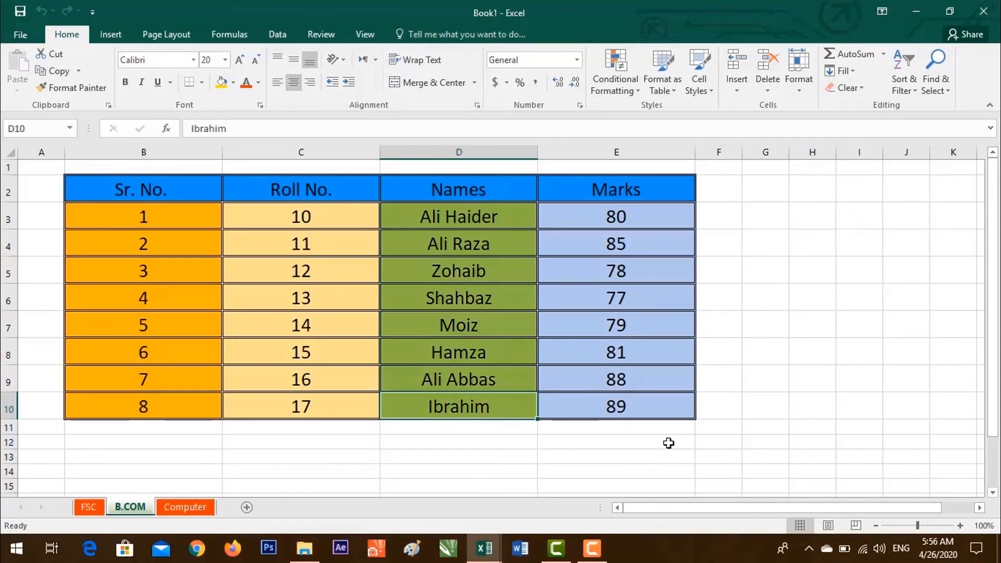
click(185, 507)
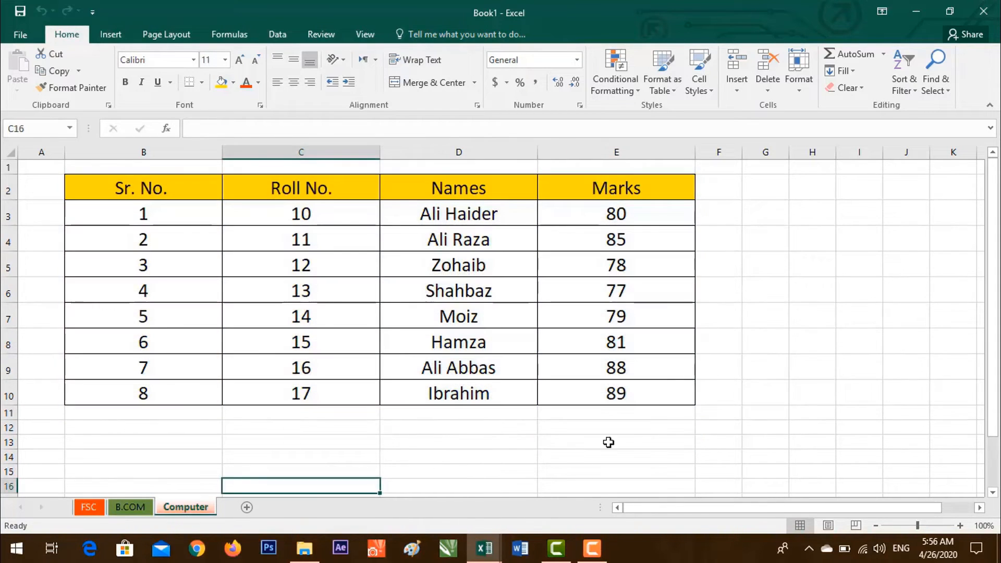
click(653, 450)
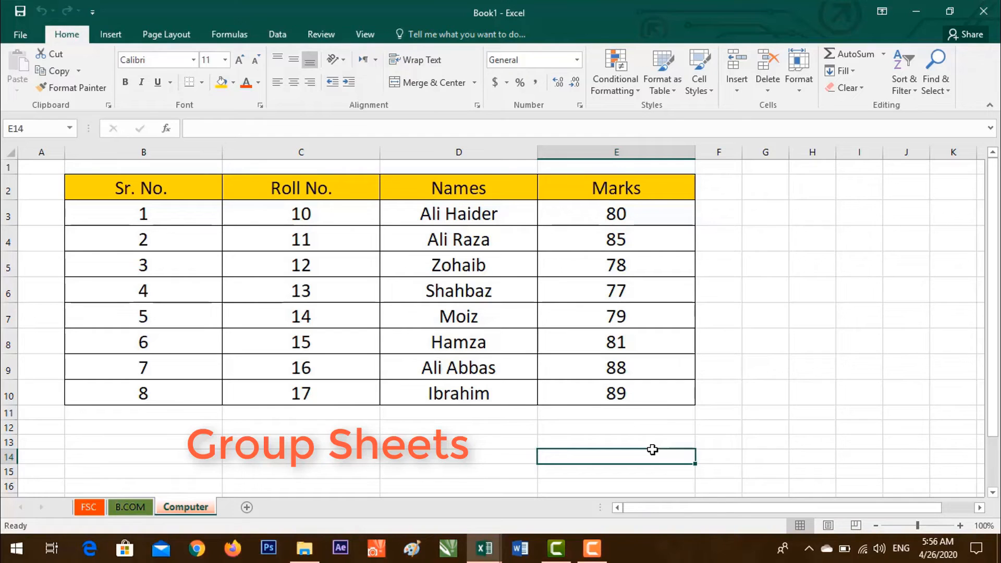
Group FSC, B.COM and Computer and enter Principal in cell E15.
click(89, 507)
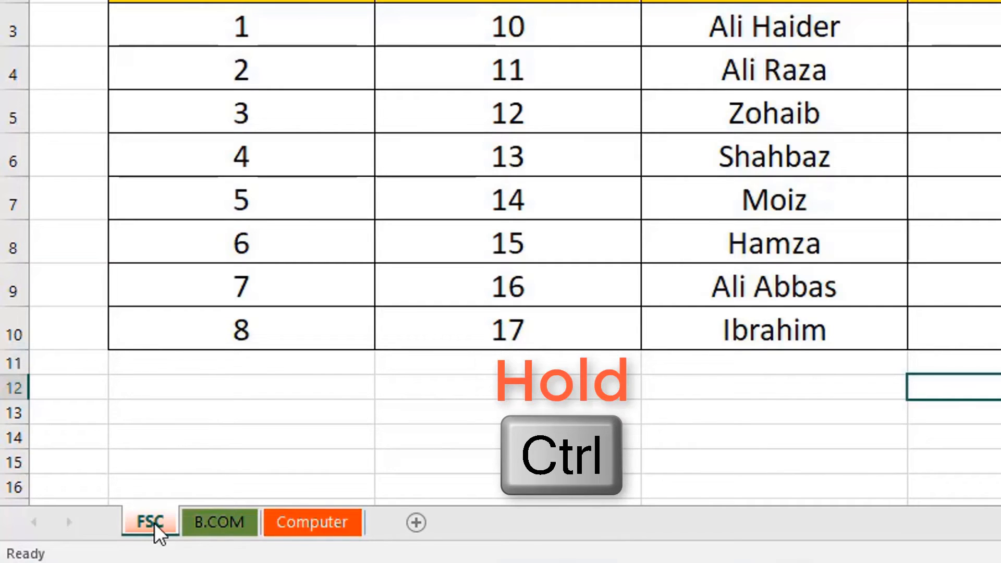
ctrl+click(205, 518)
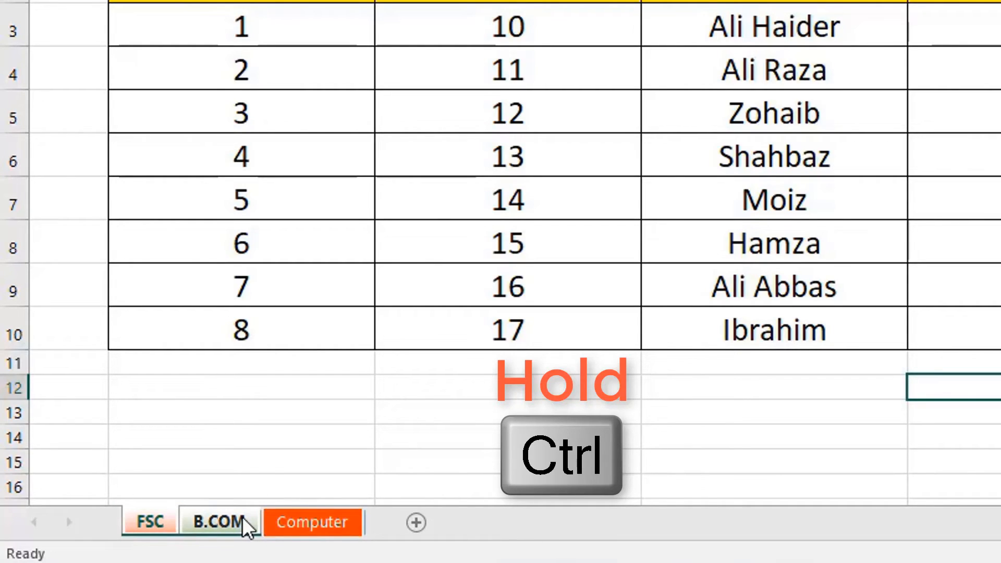
ctrl+click(319, 516)
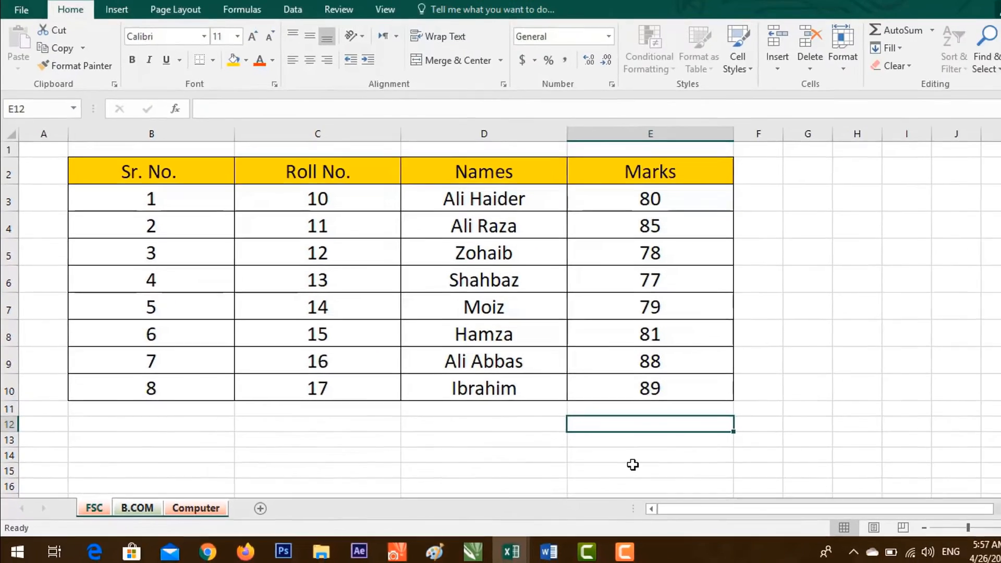
click(954, 463)
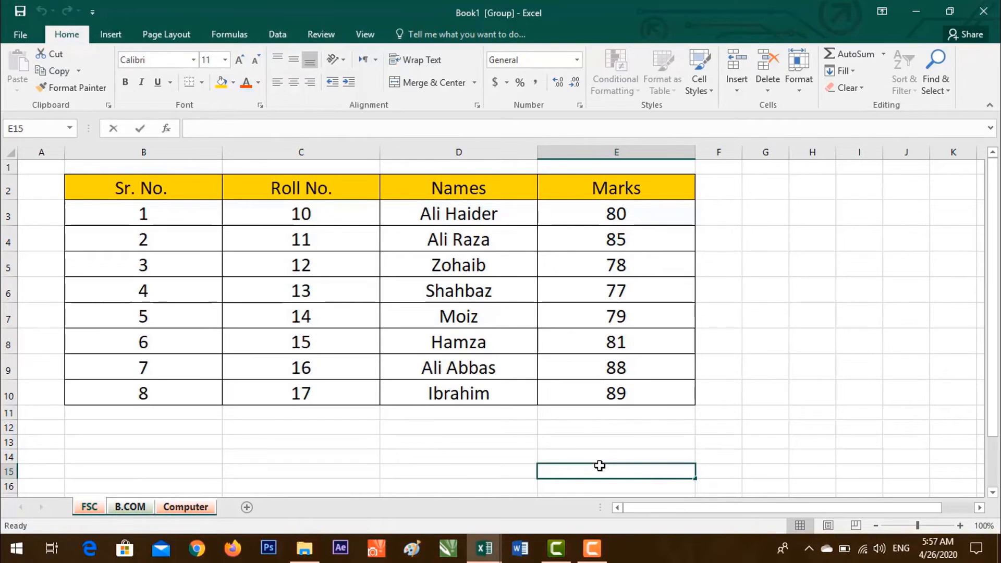
text(Principal)
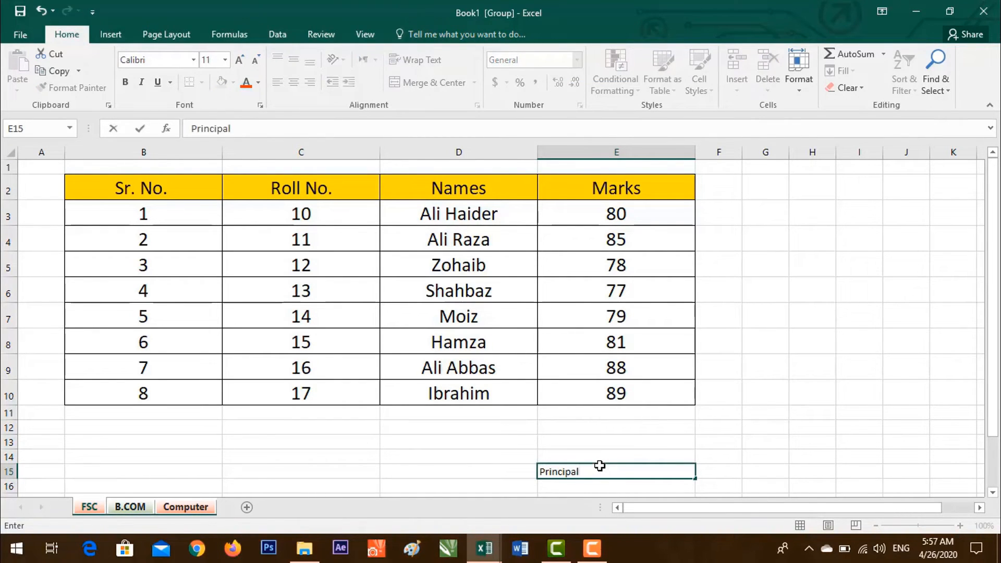
click(719, 486)
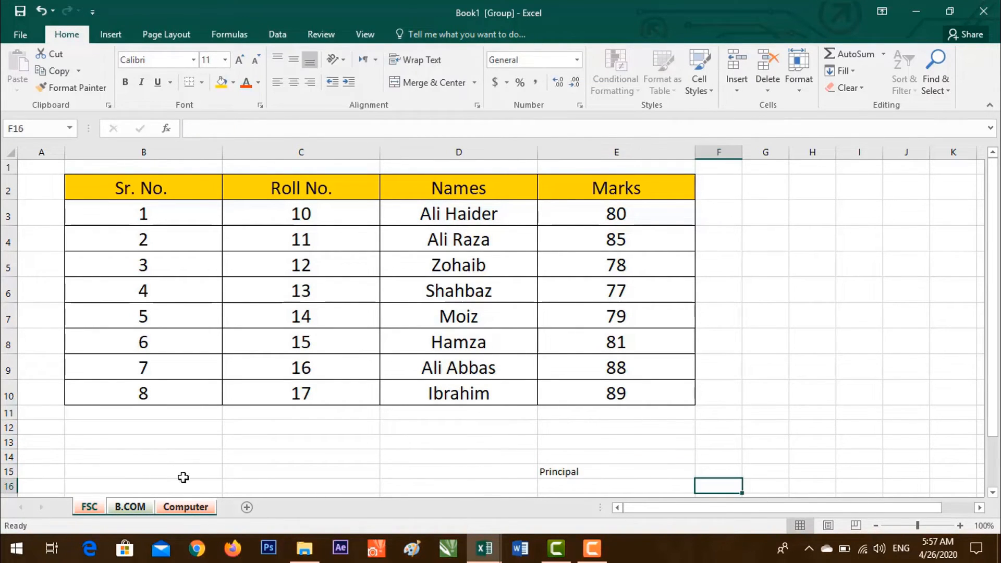
Ungroup and check Principal in E15 on FSC, B.COM and Computer, ending on FSC.
click(131, 507)
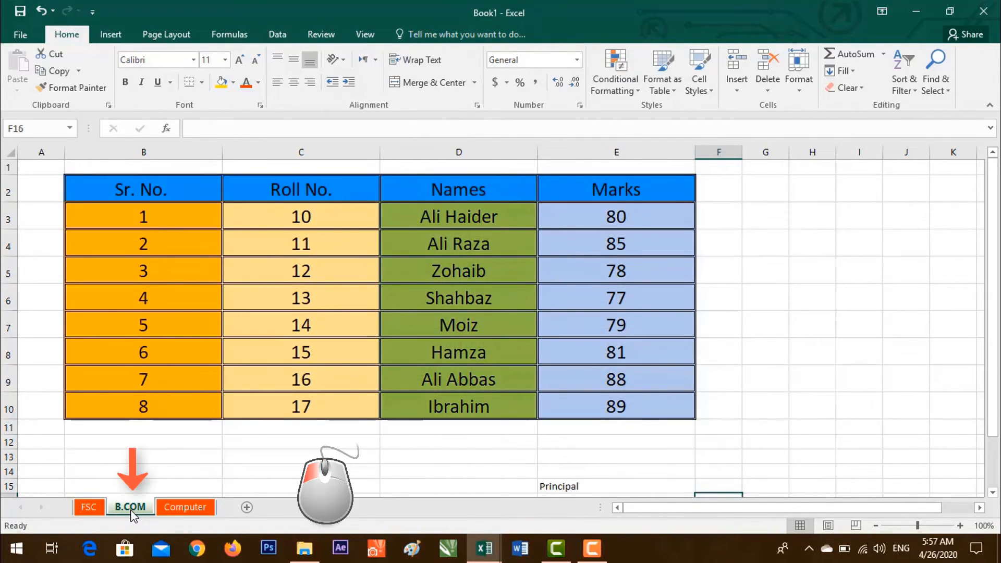
click(90, 507)
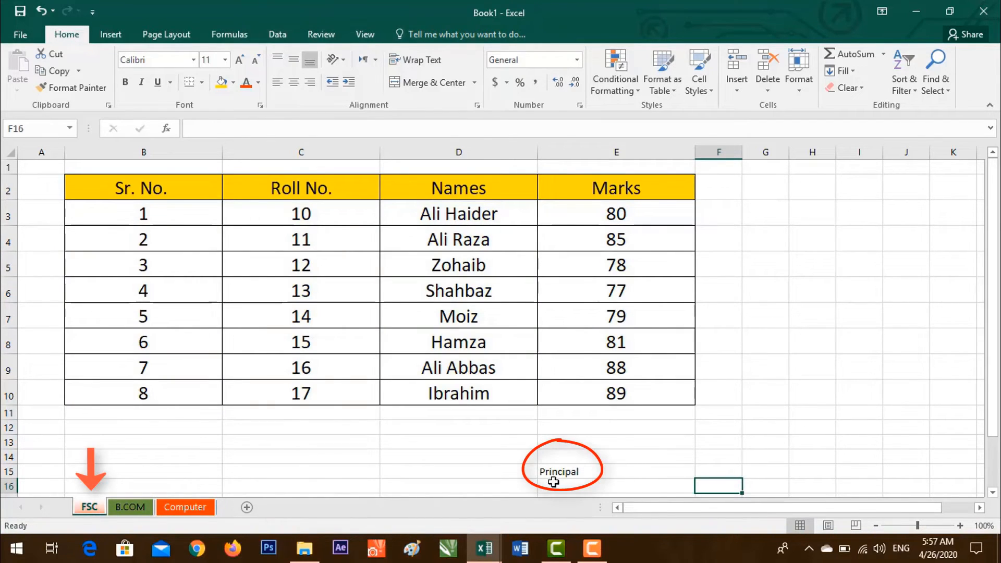
click(130, 507)
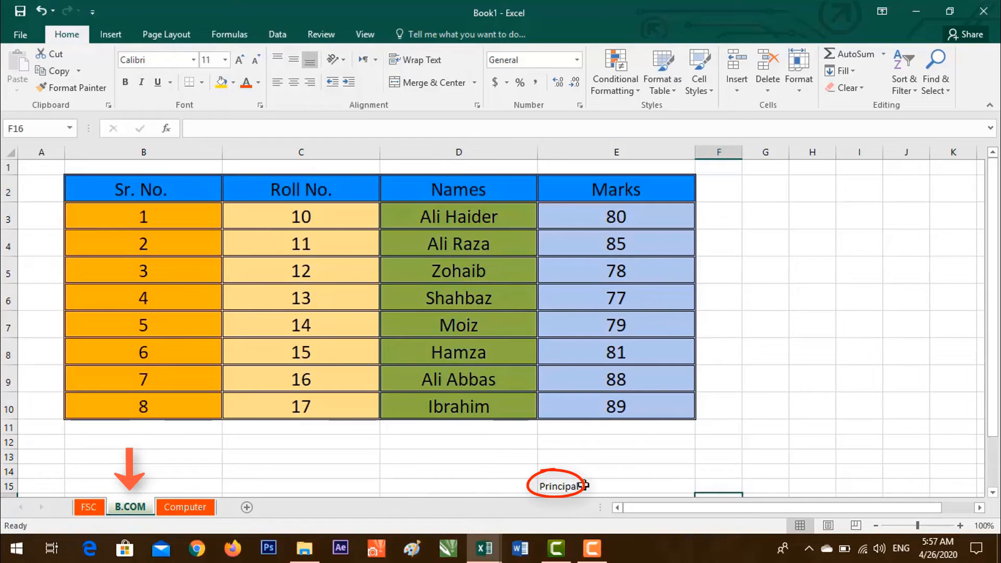
click(177, 509)
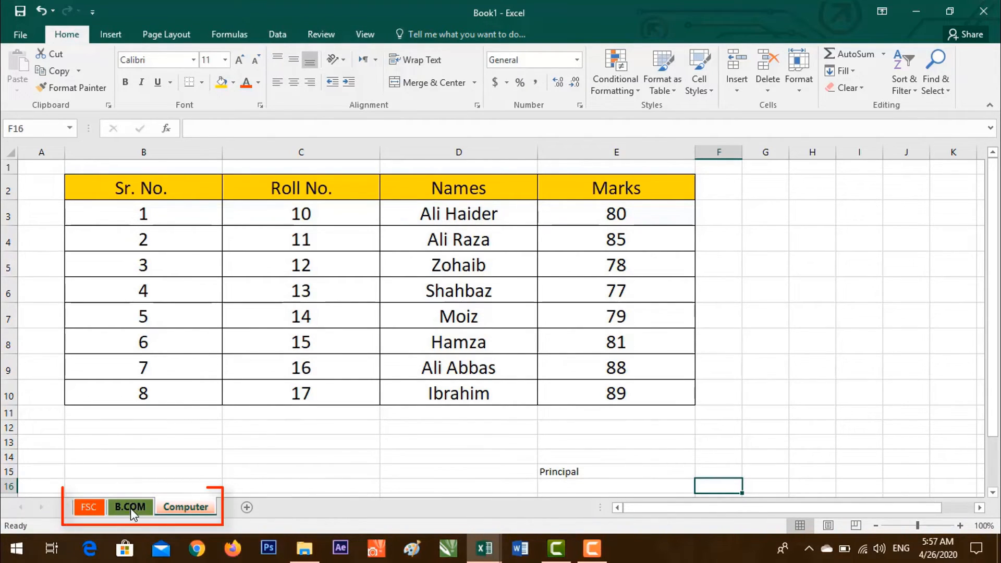
shift+click(98, 508)
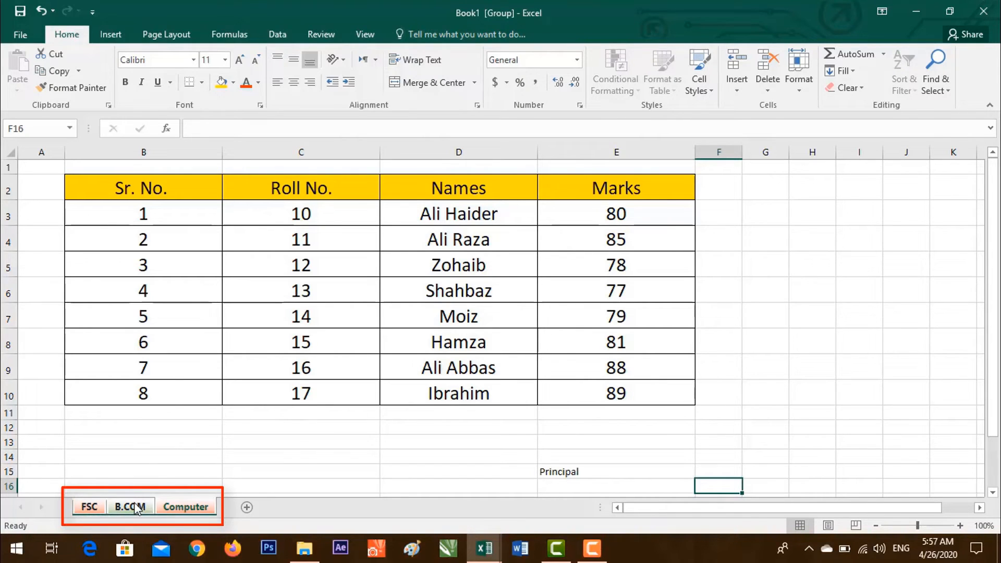
click(132, 507)
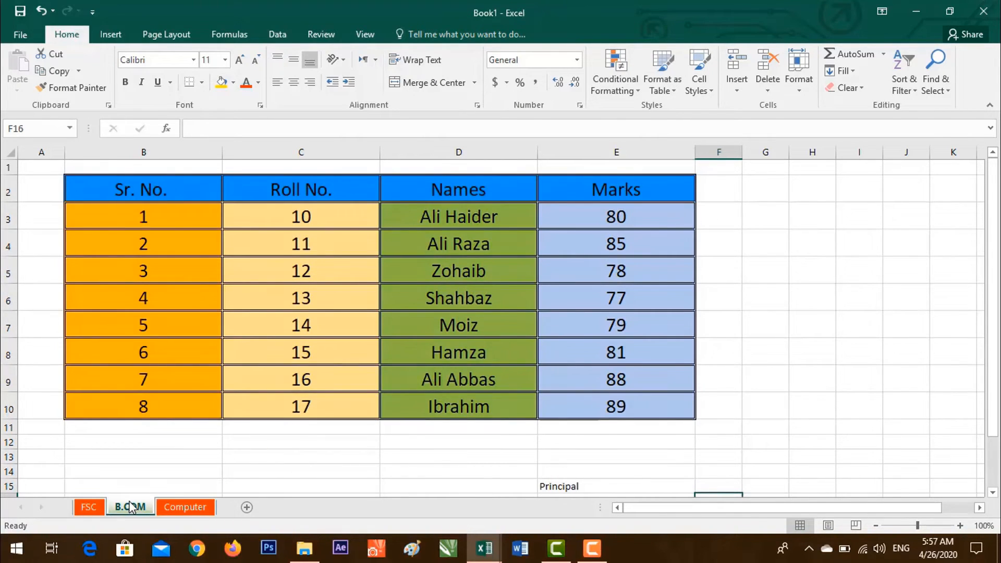
click(93, 508)
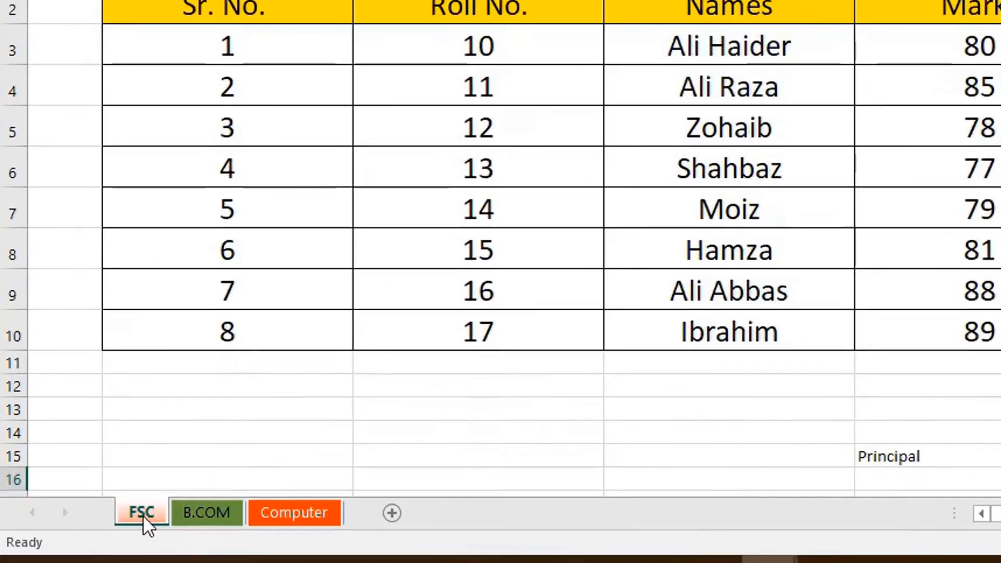
Select all sheets and enter 12 in cell G3 on every one.
right_click(143, 514)
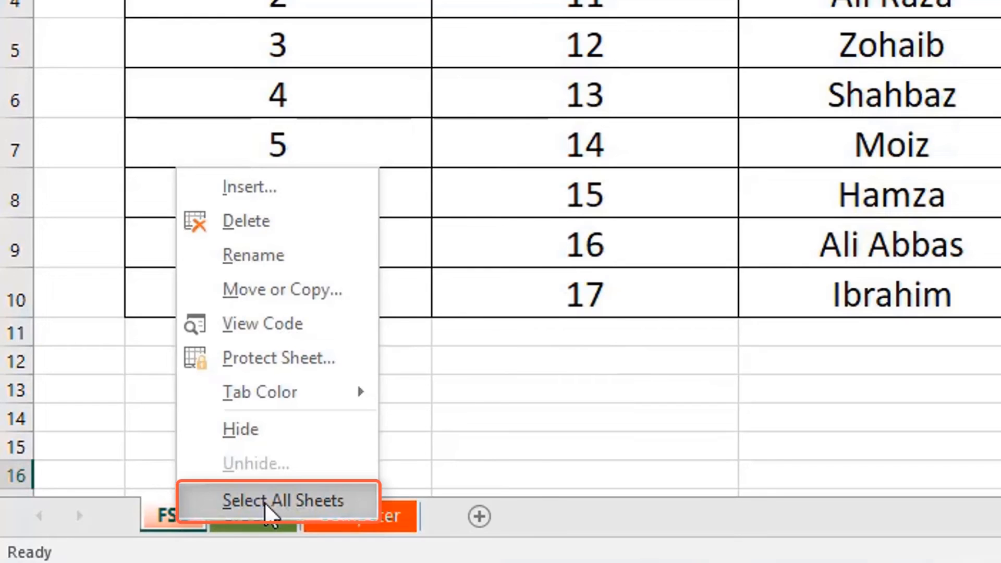
click(267, 504)
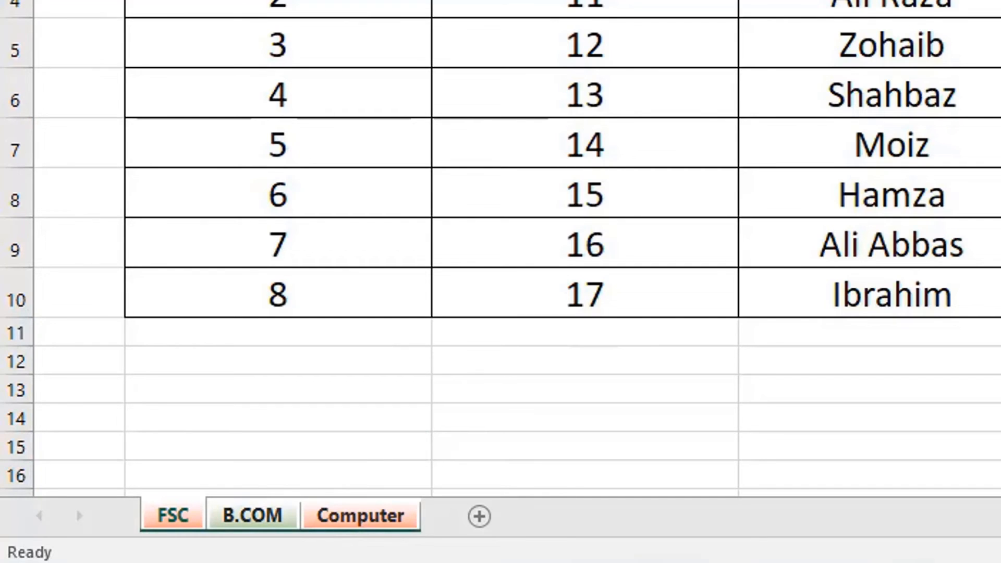
text(12)
key(Return)
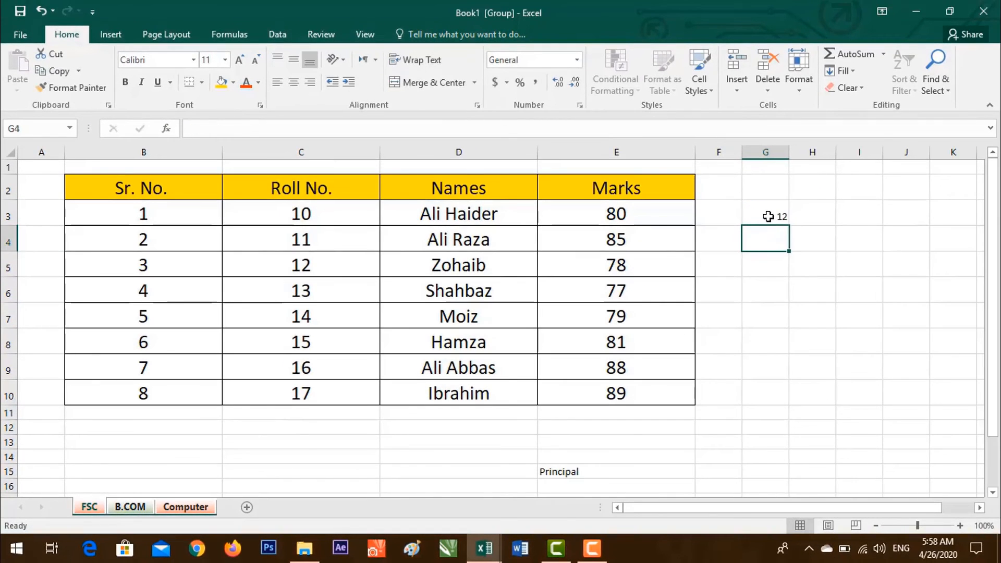
Ungroup the sheets and check that G3 shows 12 on FSC, B.COM and Computer.
click(139, 508)
click(92, 505)
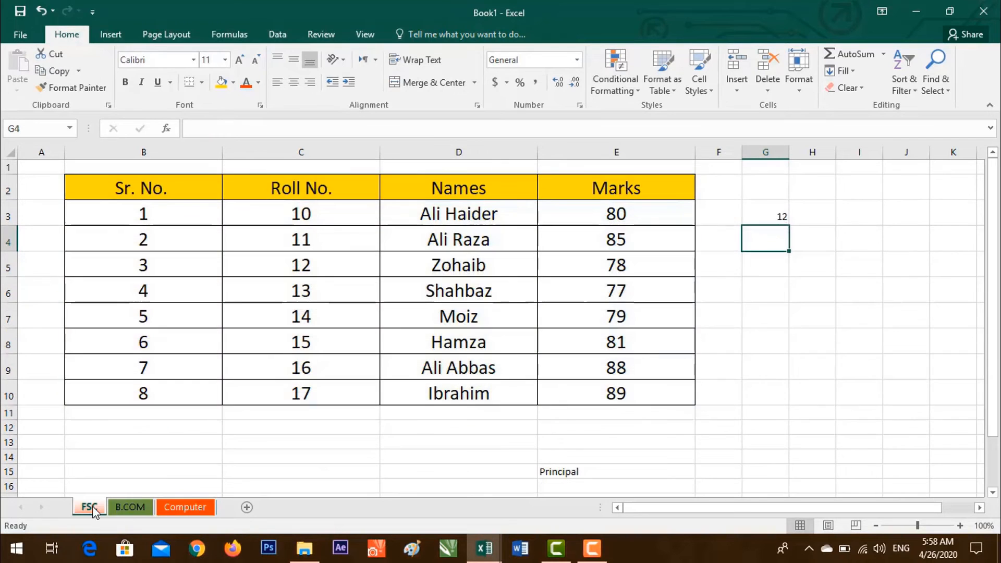
click(124, 502)
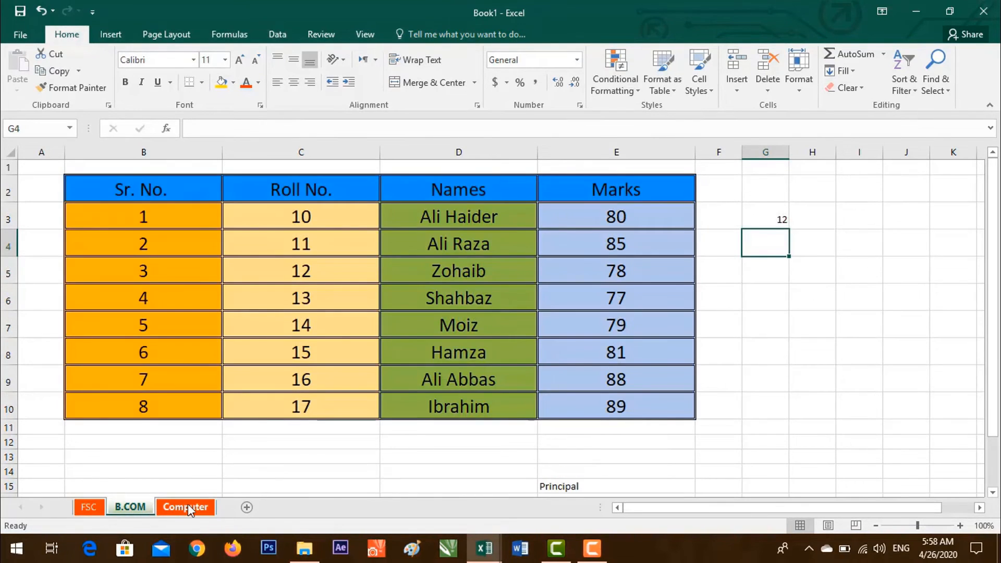
click(188, 504)
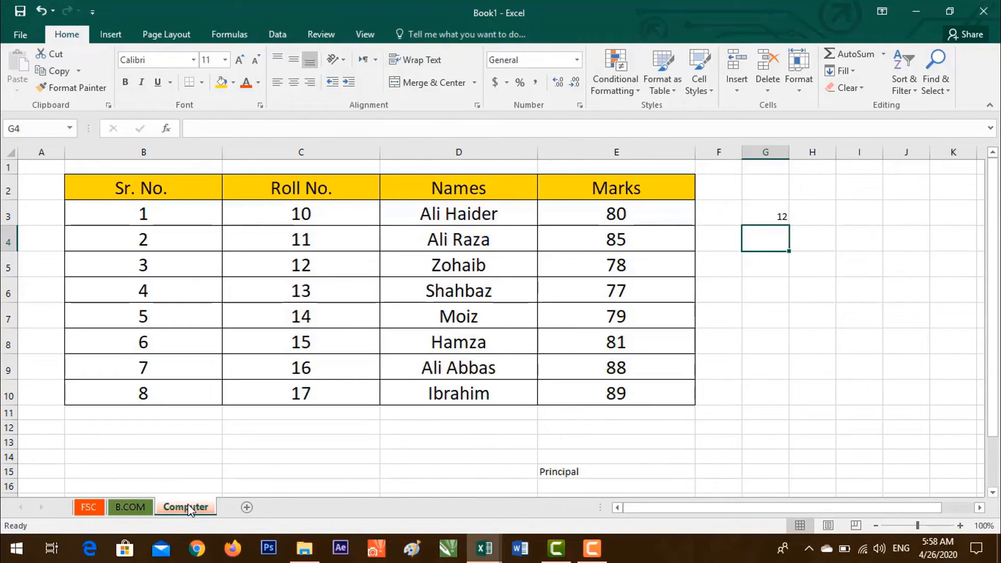
right_click(91, 503)
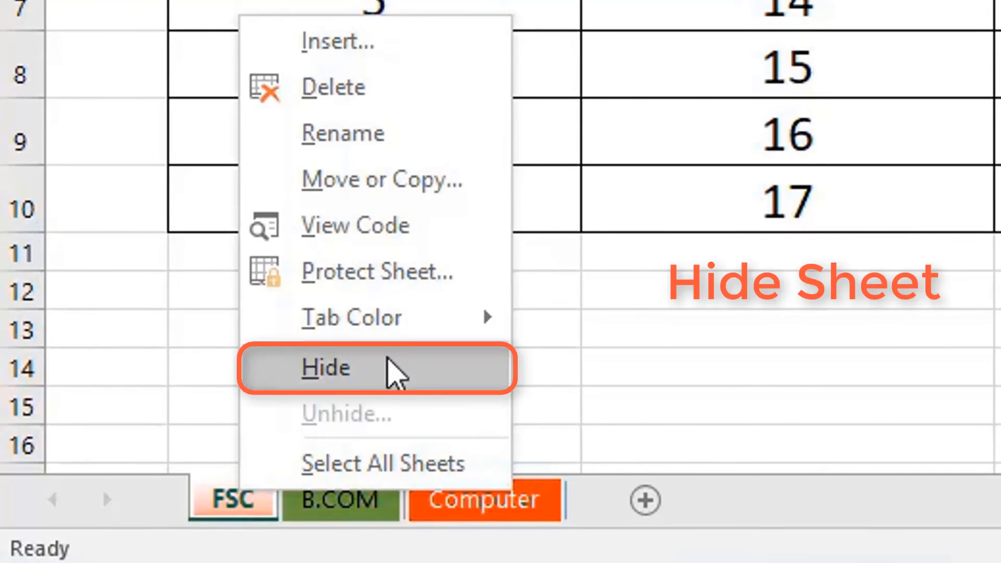
Hide the FSC sheet from its tab menu.
click(213, 512)
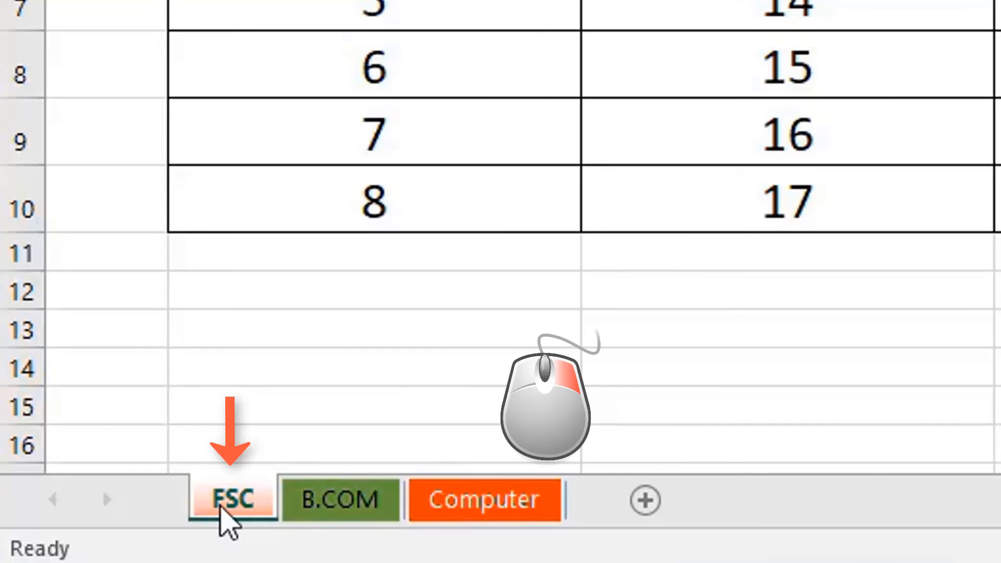
right_click(241, 515)
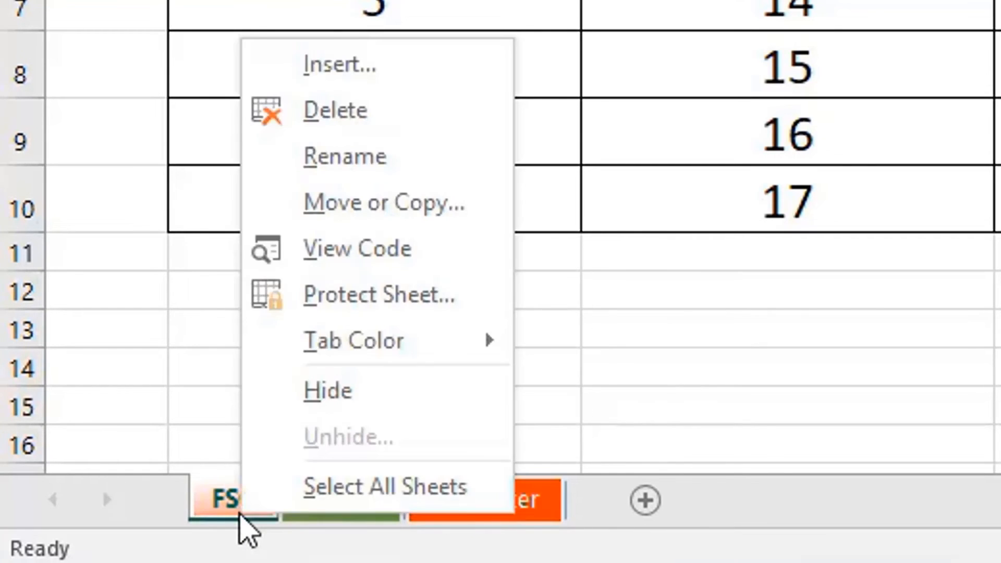
click(328, 392)
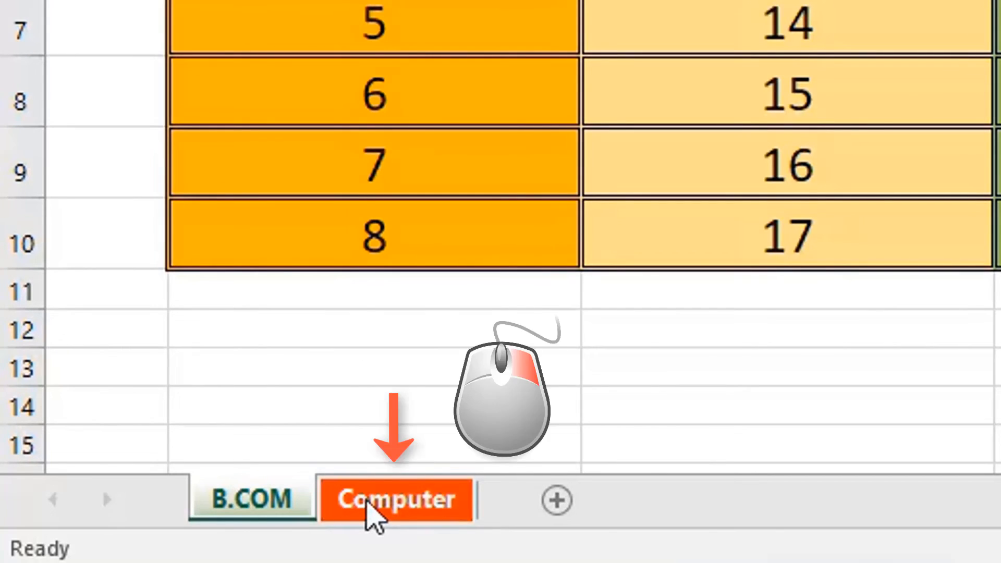
Unhide FSC via the Unhide list.
right_click(371, 513)
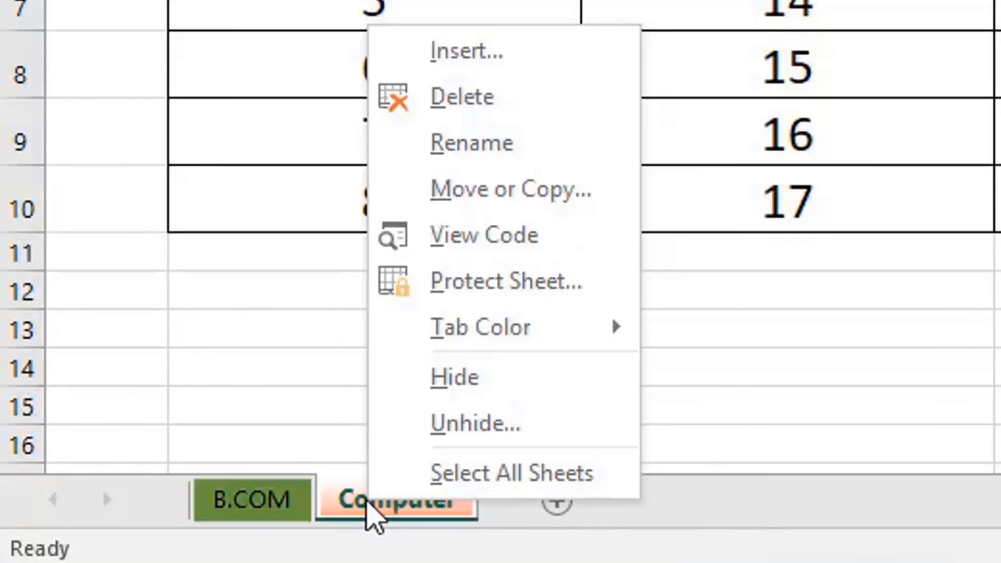
click(494, 436)
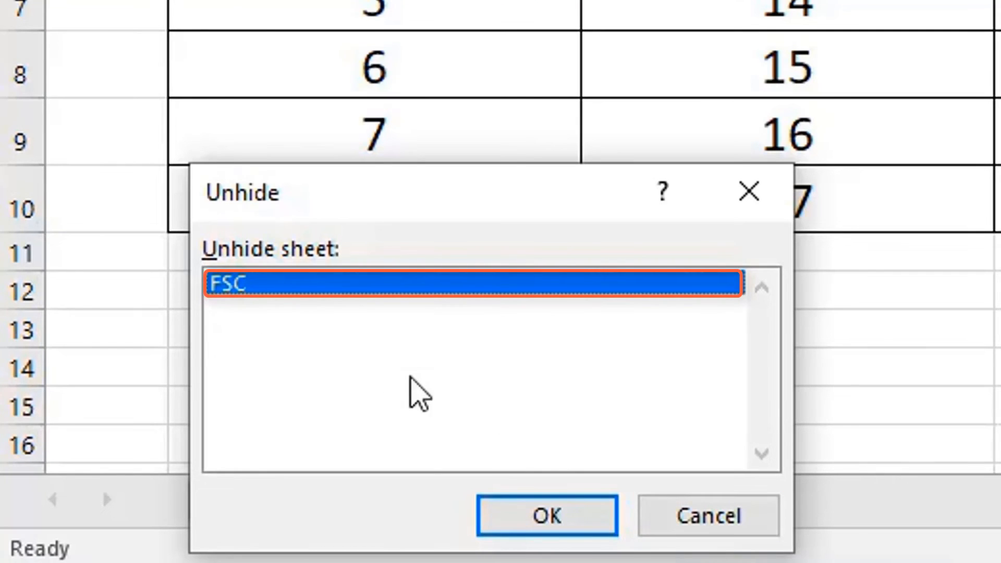
click(543, 517)
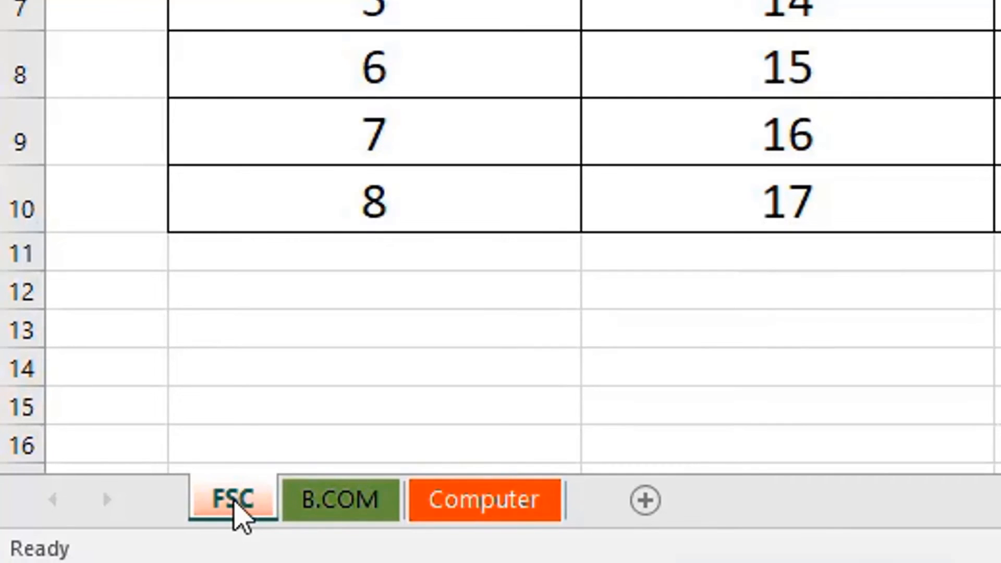
right_click(225, 508)
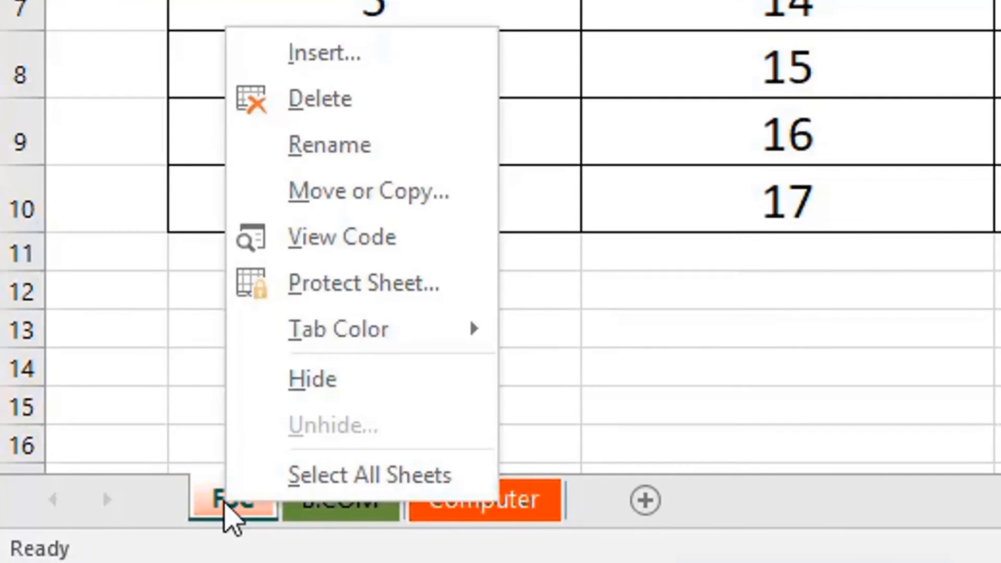
click(373, 390)
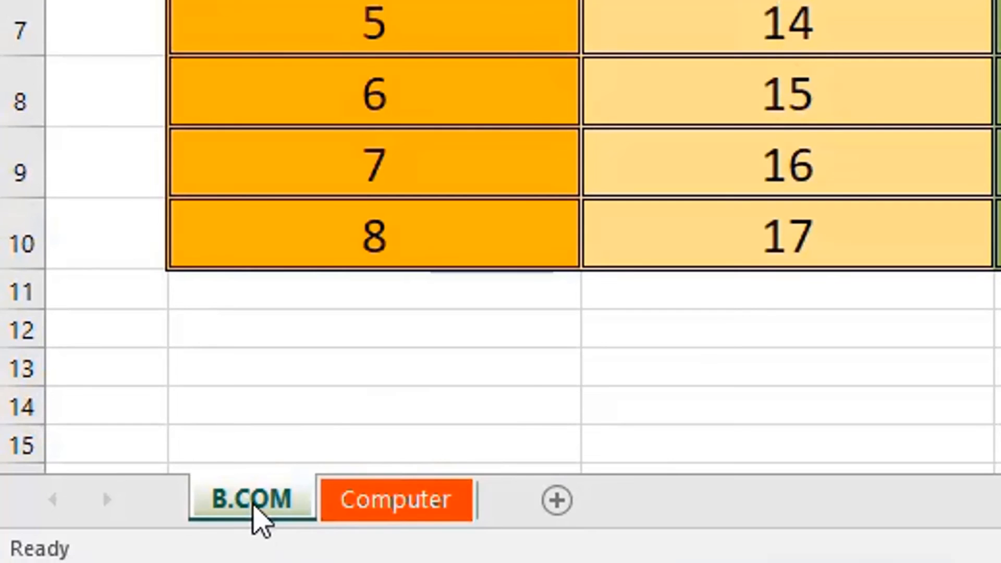
right_click(257, 512)
click(349, 397)
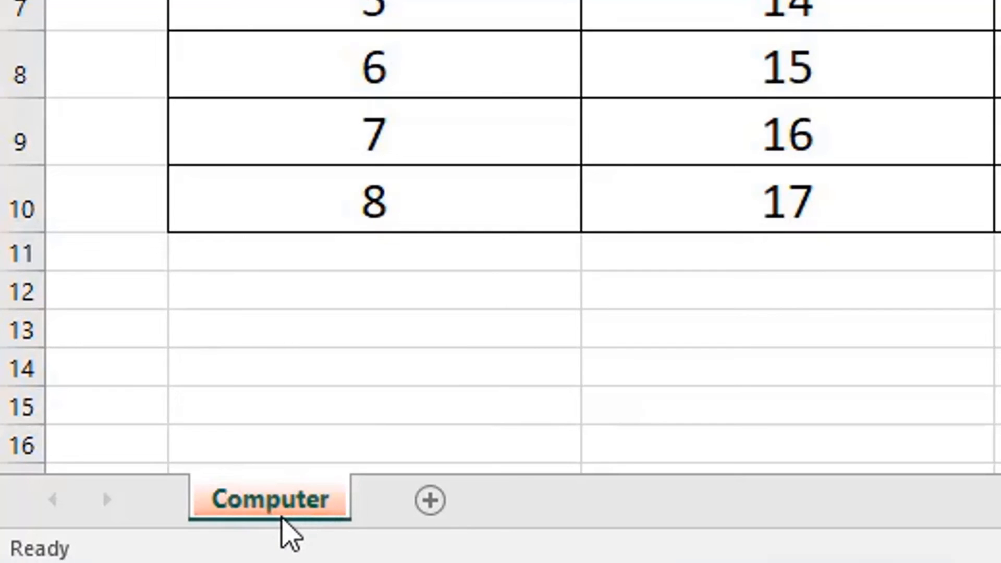
right_click(261, 495)
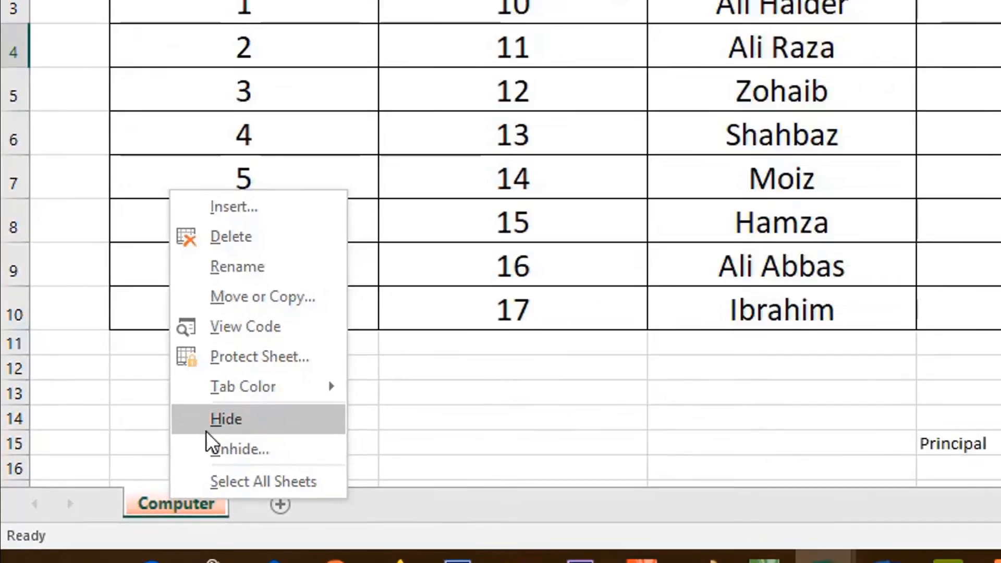
click(334, 371)
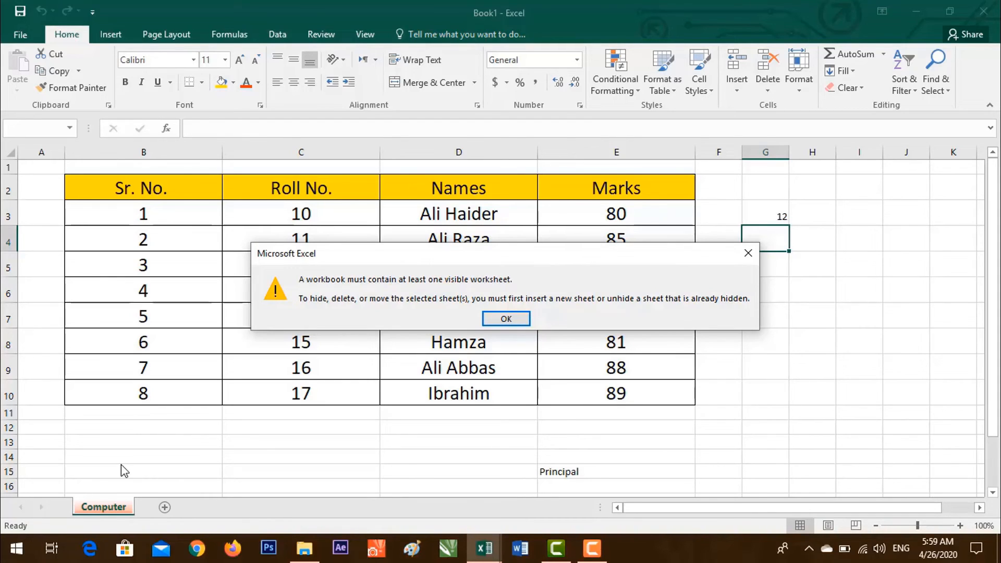
key(Return)
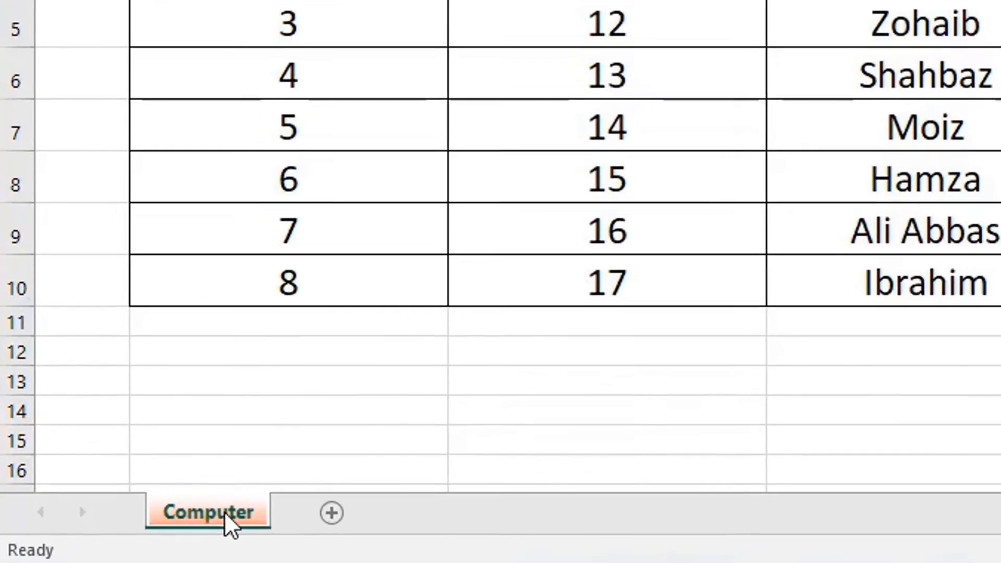
Unhide the FSC sheet, then the B.COM sheet, through the sheet tab's Unhide list.
right_click(225, 512)
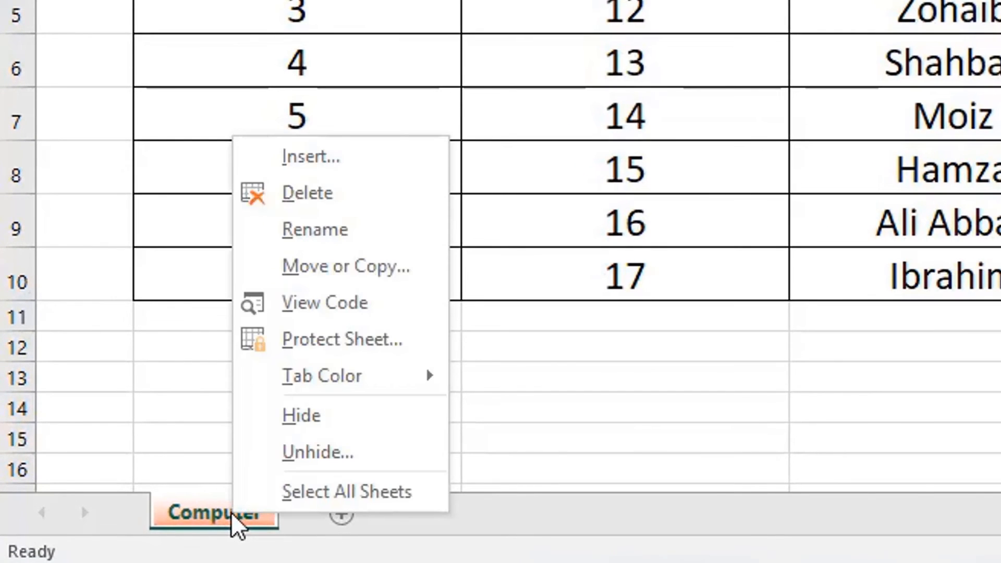
click(318, 453)
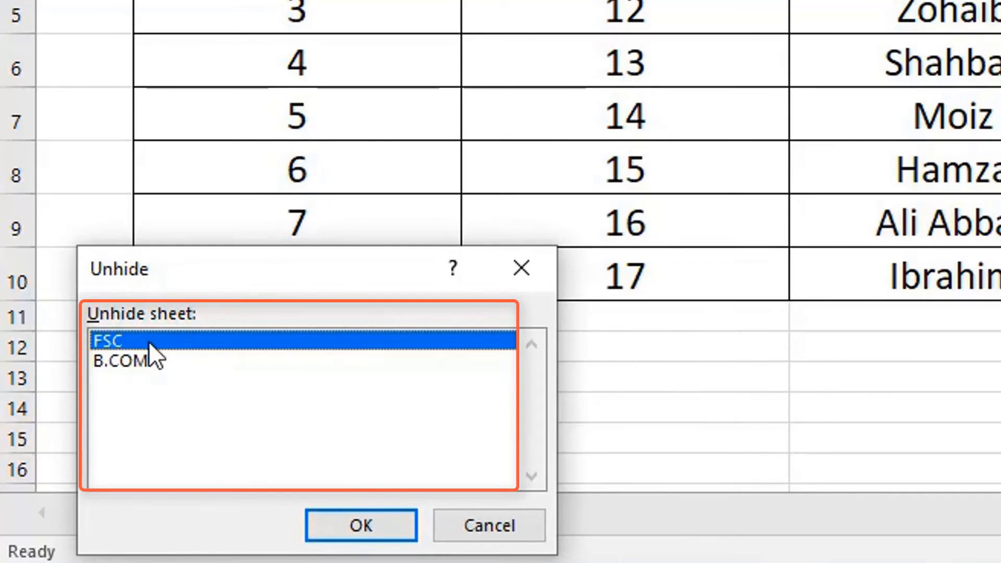
click(347, 523)
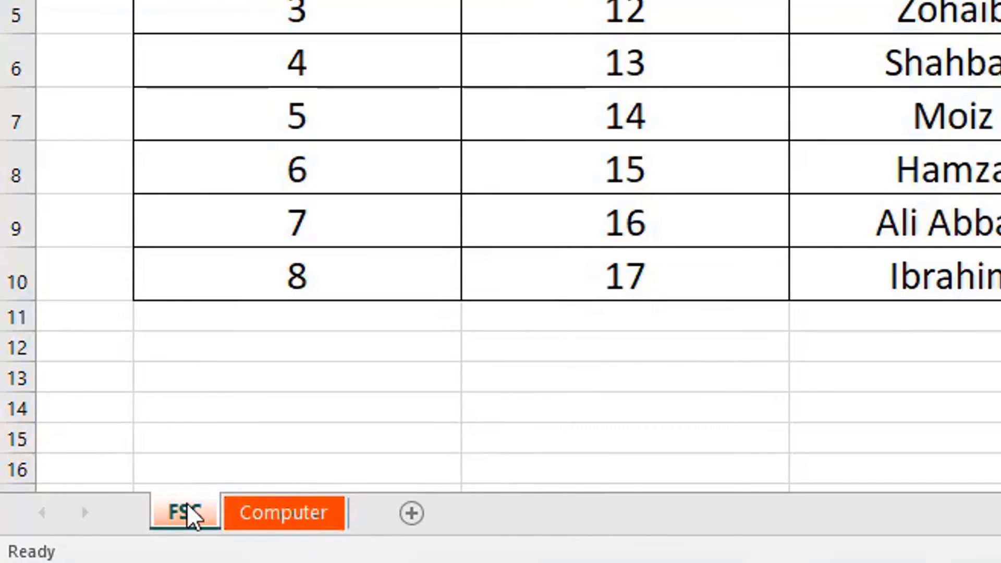
right_click(304, 517)
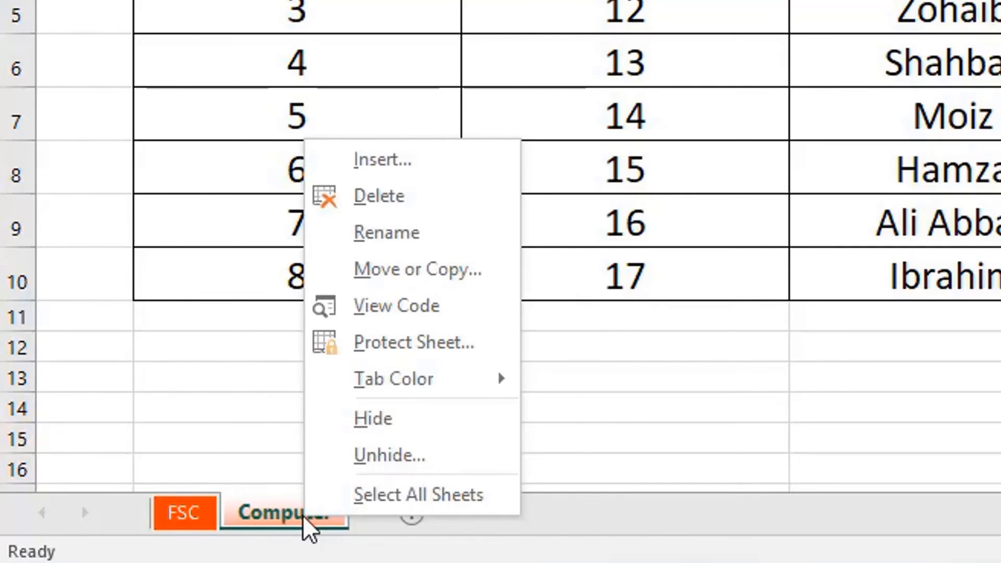
click(397, 454)
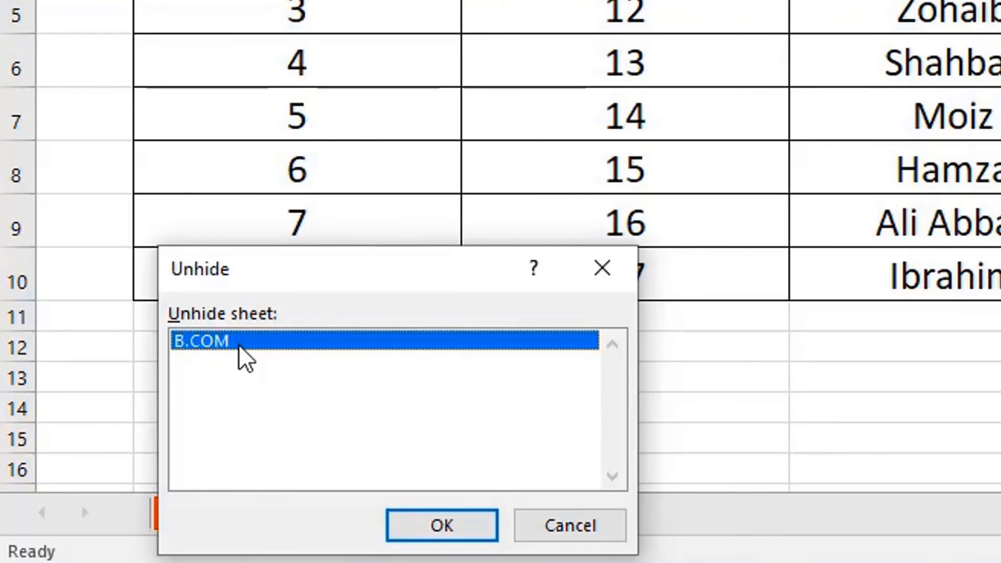
click(445, 528)
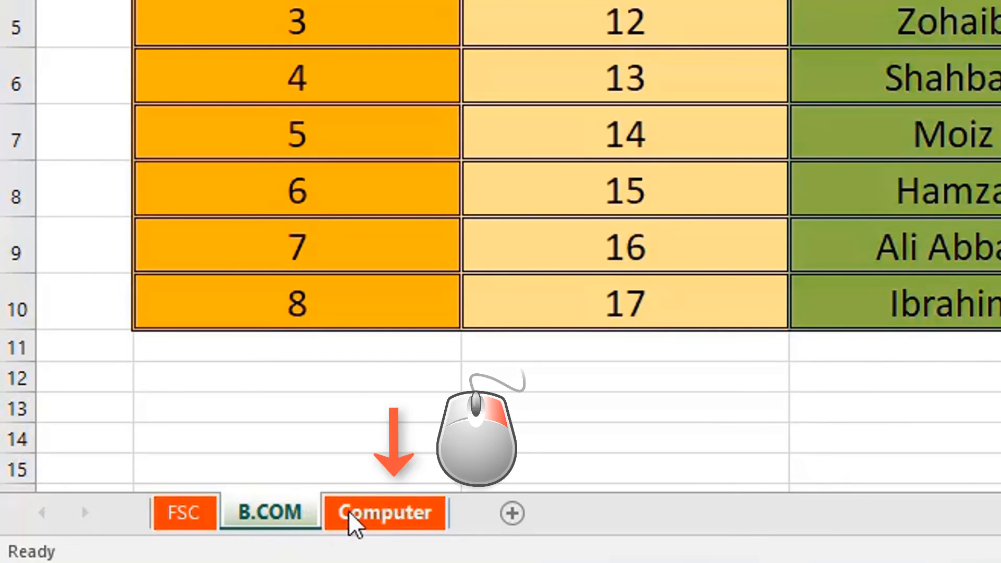
Protect the Computer sheet with a confirmed password, keeping only locked and unlocked cell selection allowed.
click(352, 524)
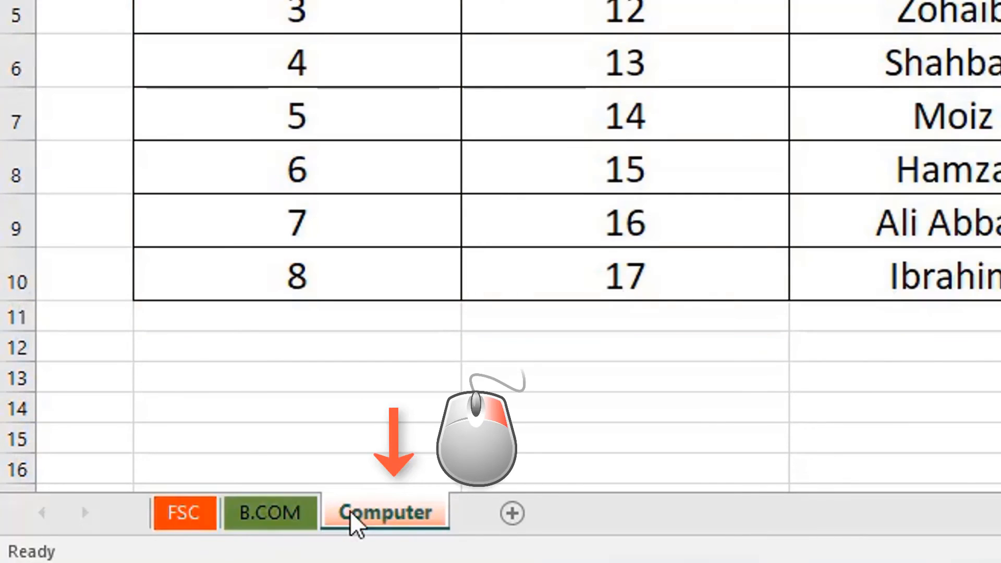
right_click(379, 519)
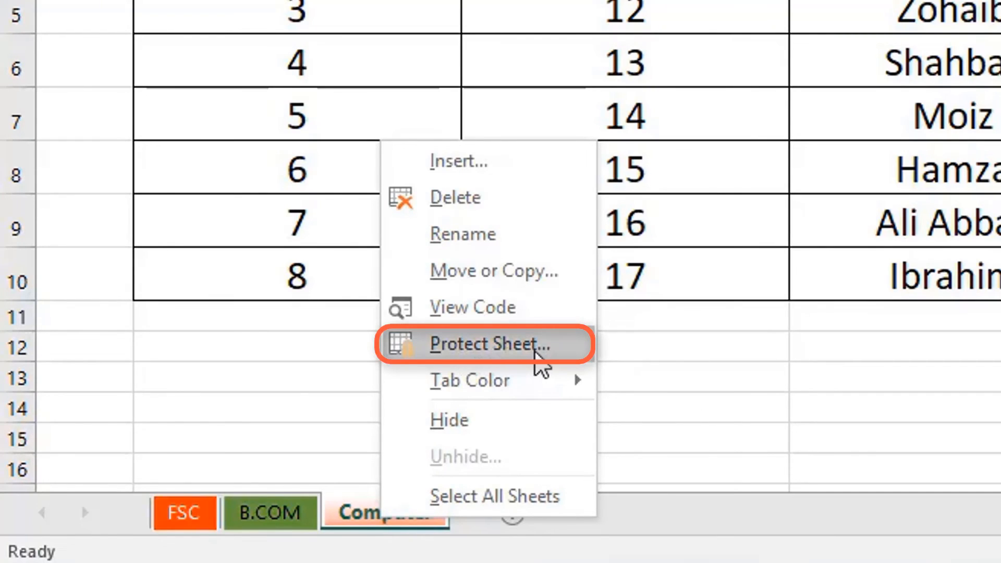
click(536, 346)
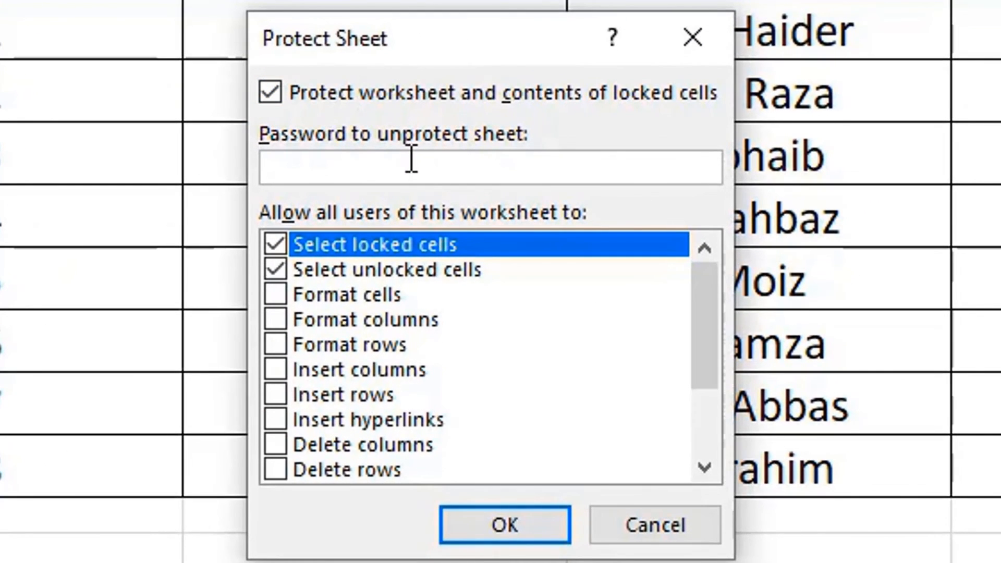
text(3)
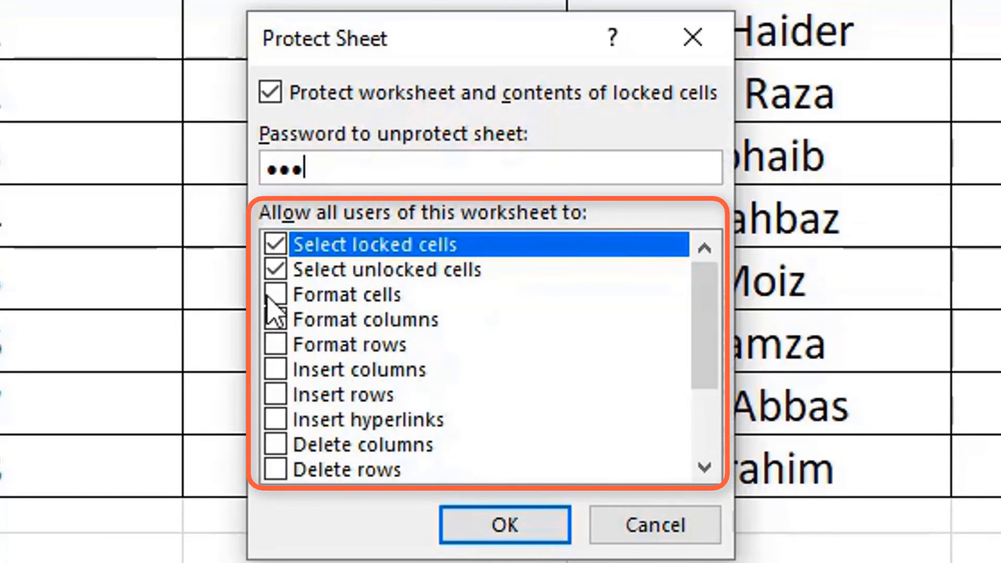
scroll(682, 469, down, 2)
scroll(682, 280, up, 2)
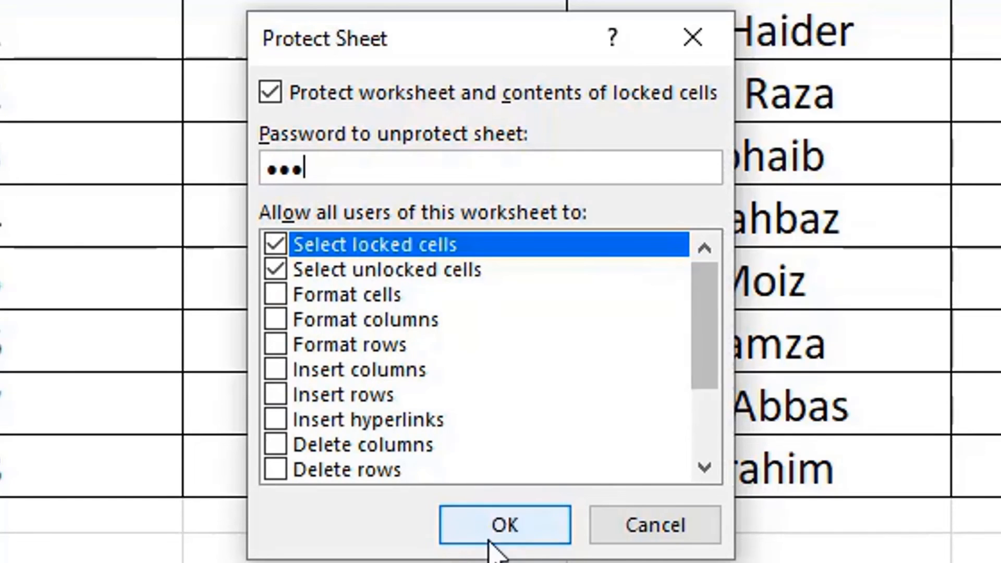
click(528, 527)
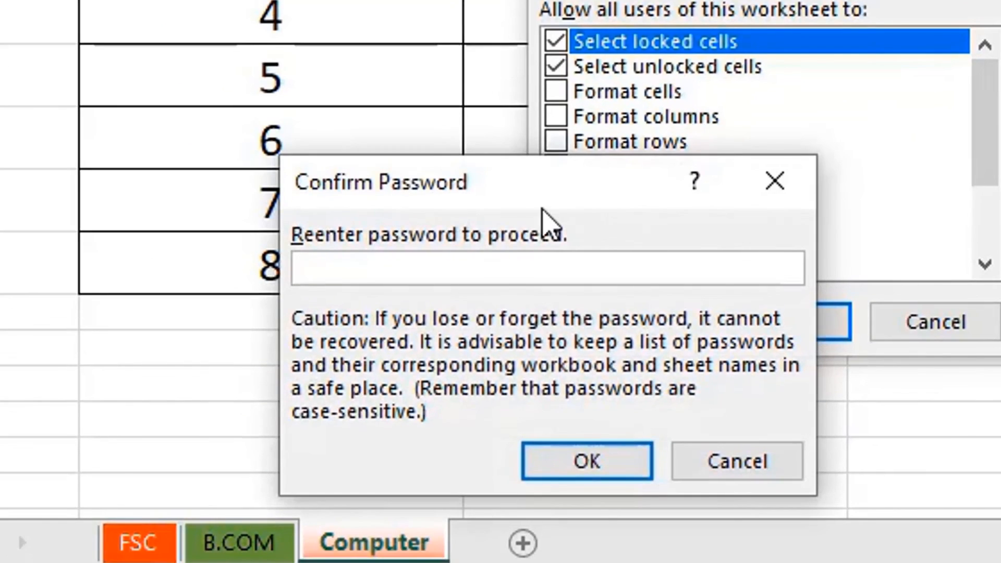
drag(503, 189, 457, 123)
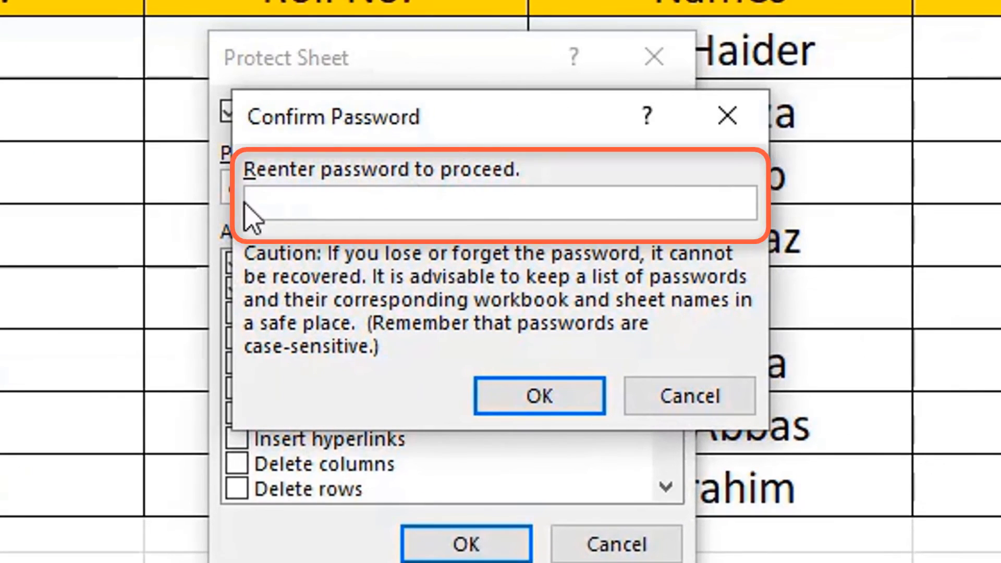
text(***)
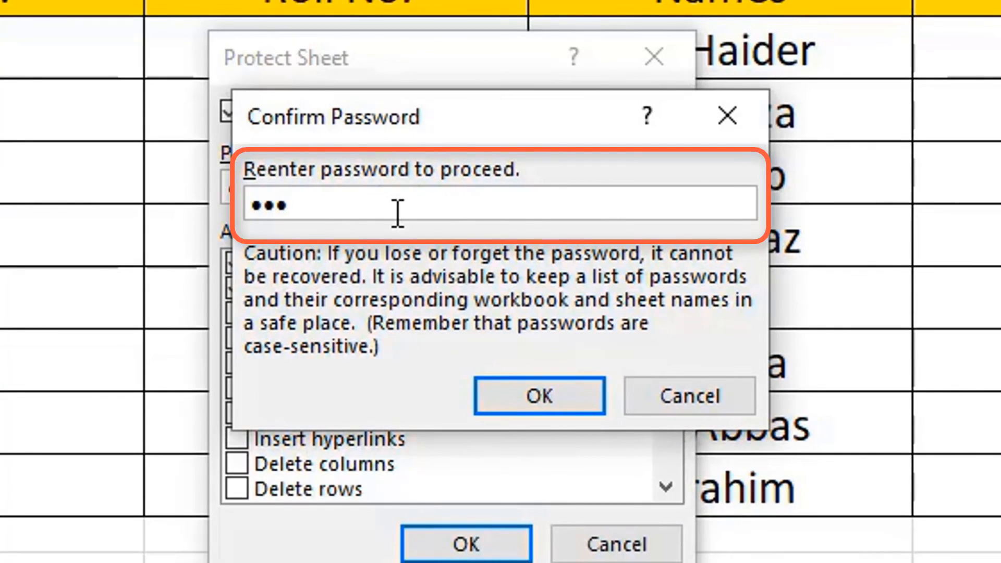
click(553, 396)
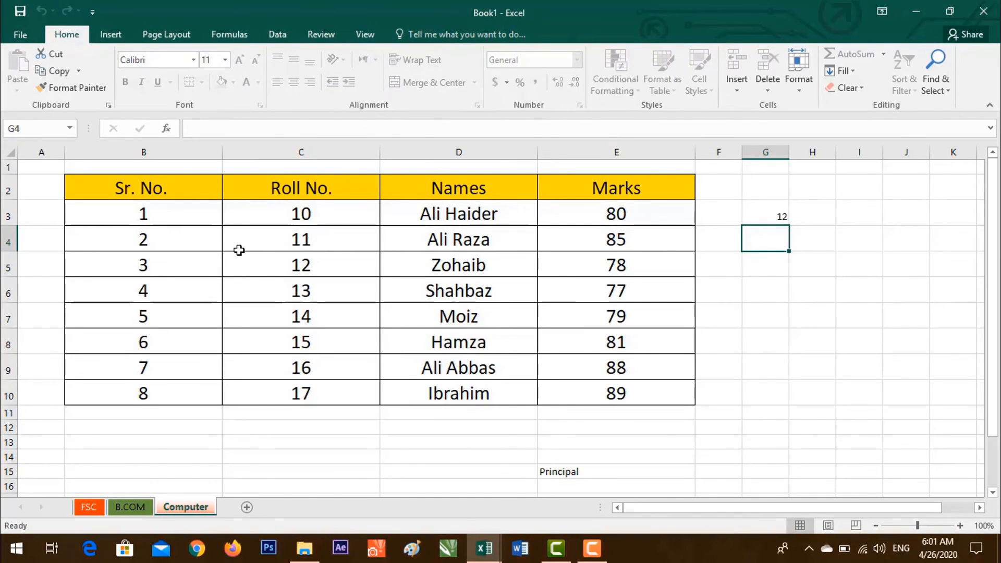
drag(203, 221, 574, 320)
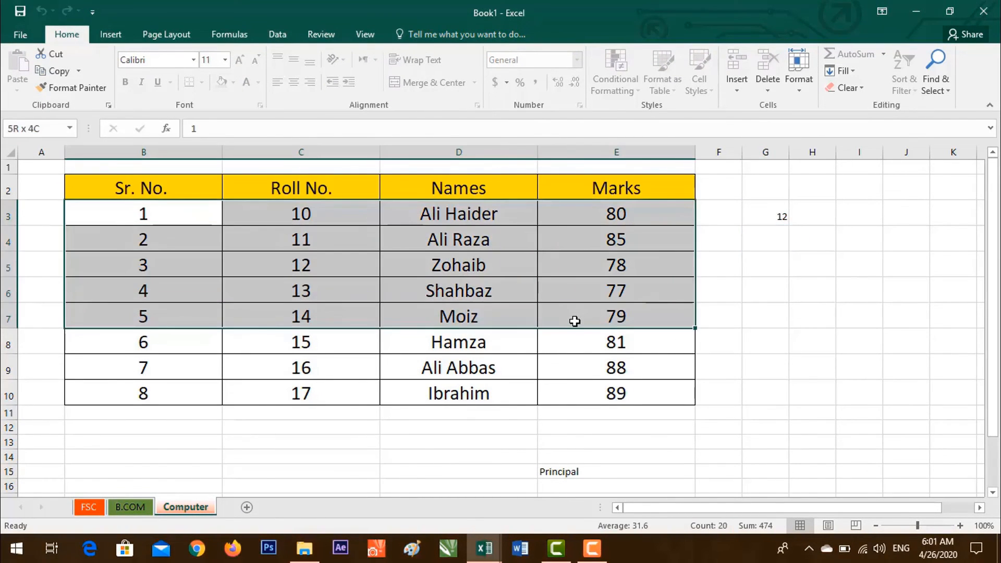
key(Delete)
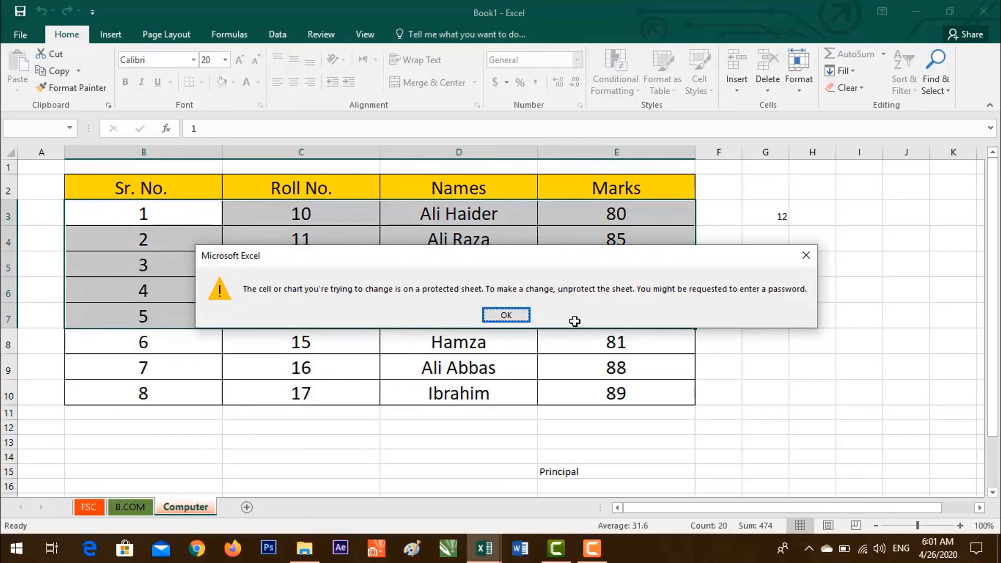
drag(562, 248, 462, 215)
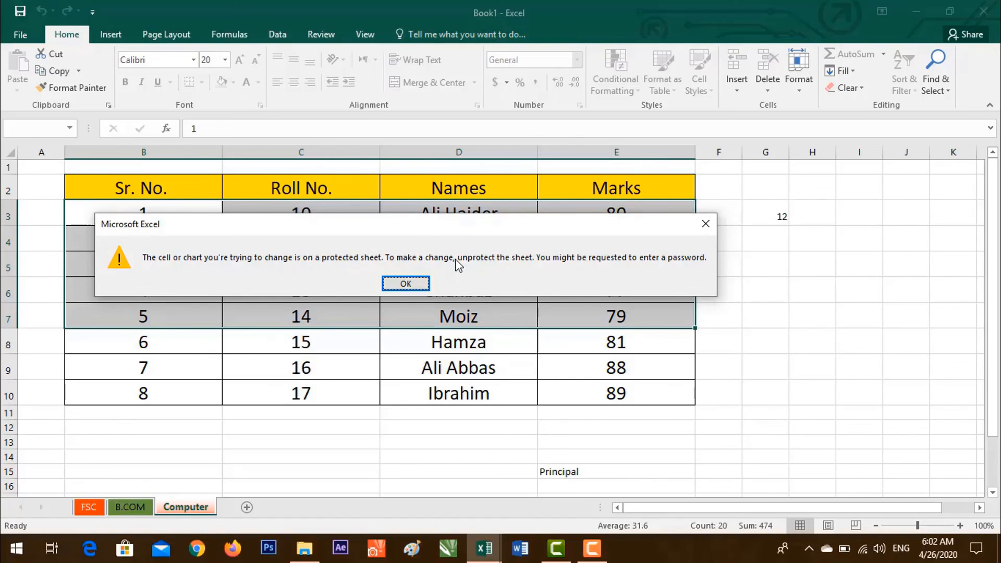
click(406, 283)
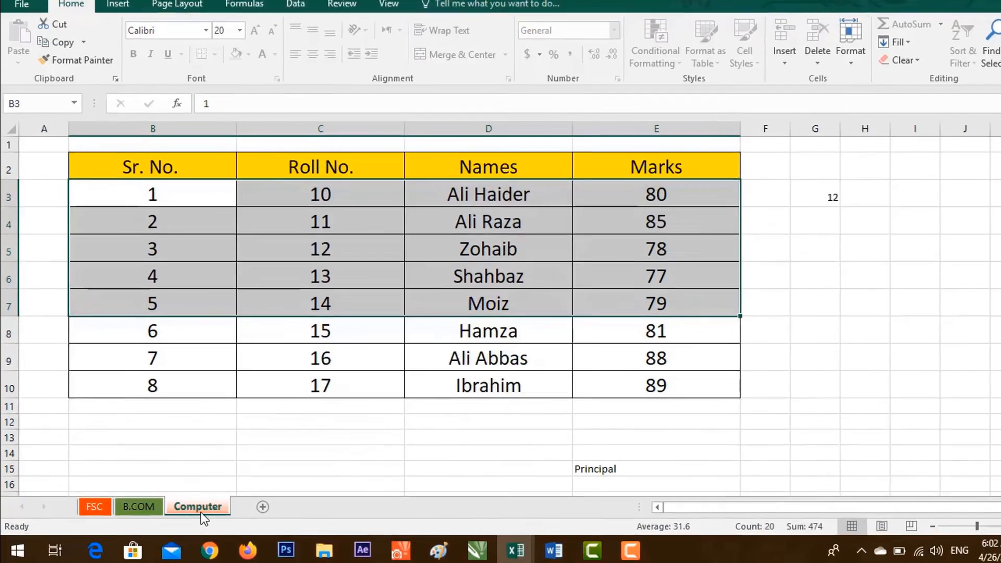
Unprotect the Computer sheet by entering its password.
right_click(202, 513)
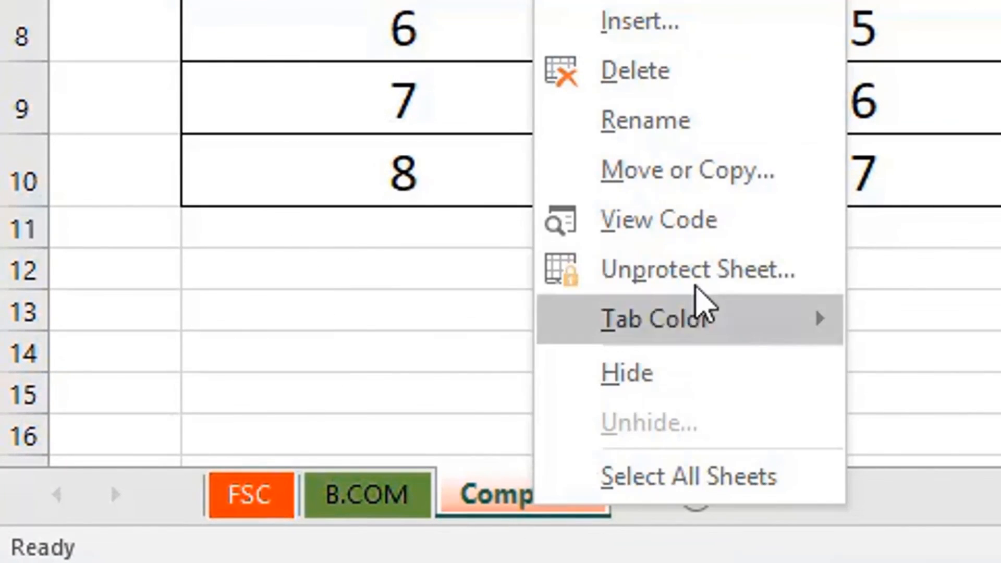
click(748, 280)
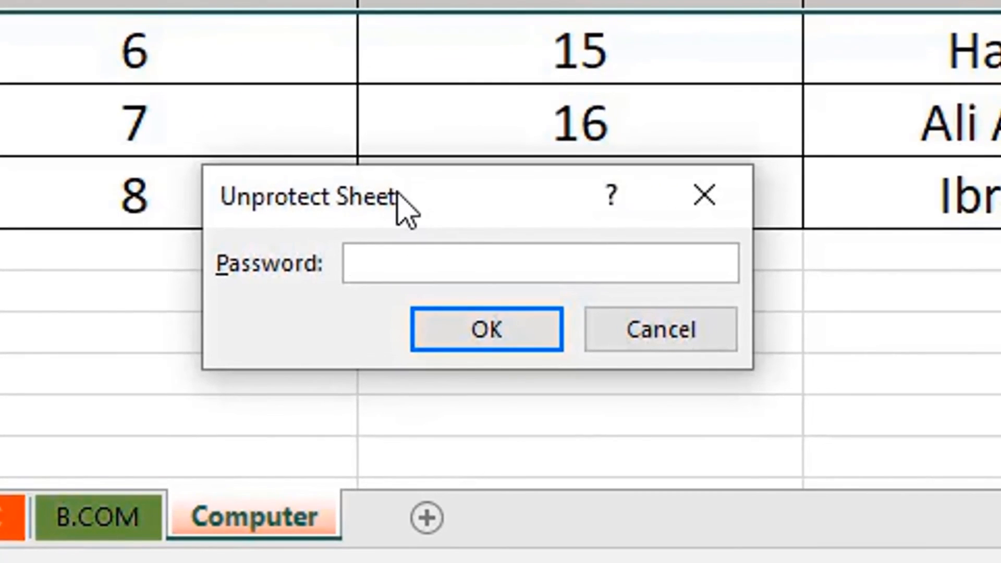
drag(397, 193, 749, 0)
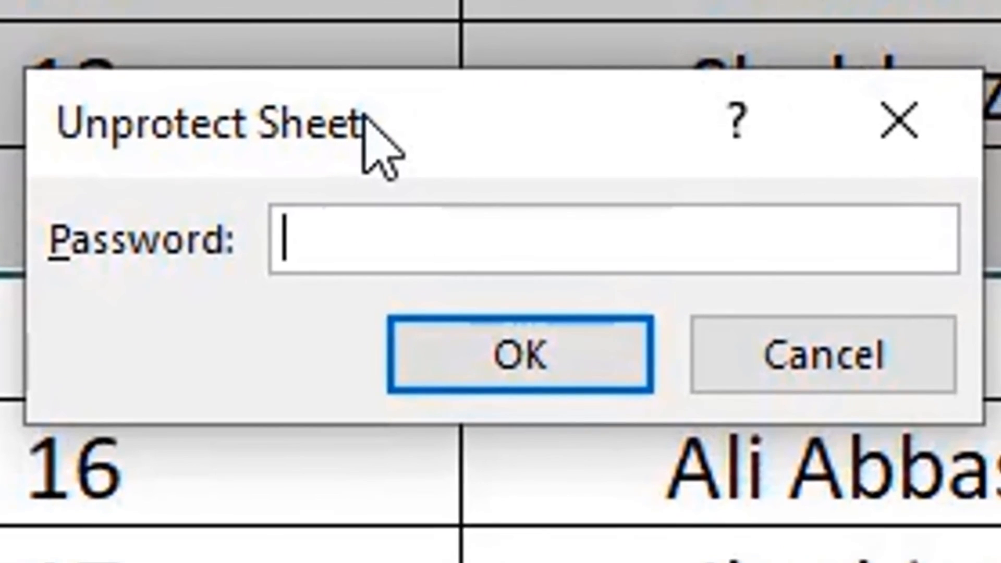
text(•)
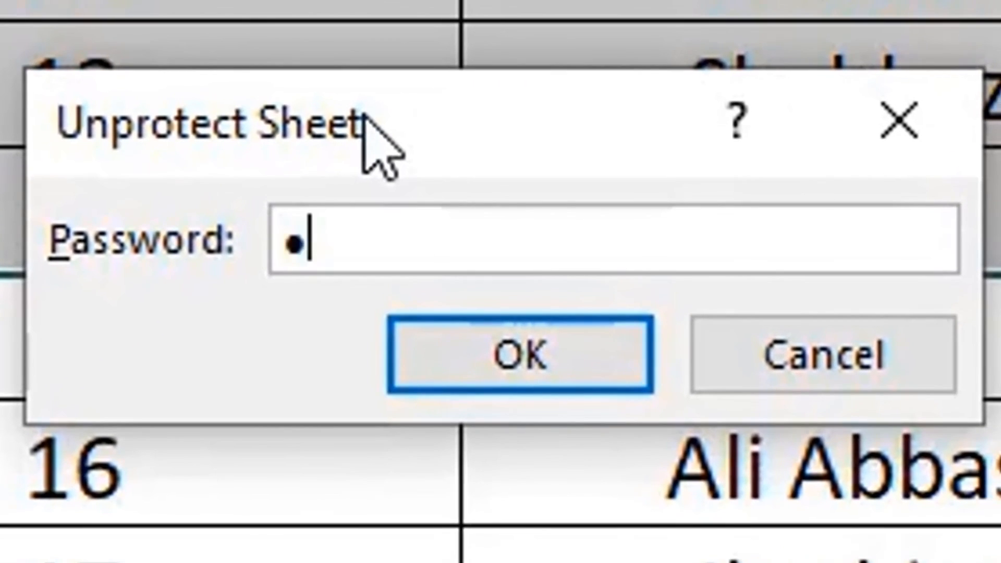
text(••)
key(Return)
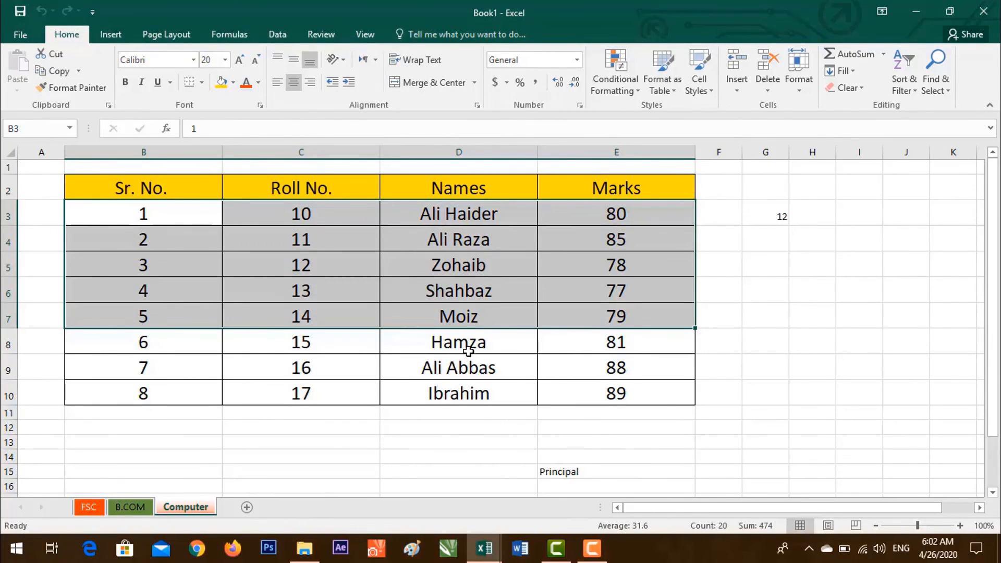
drag(469, 367, 632, 379)
key(Delete)
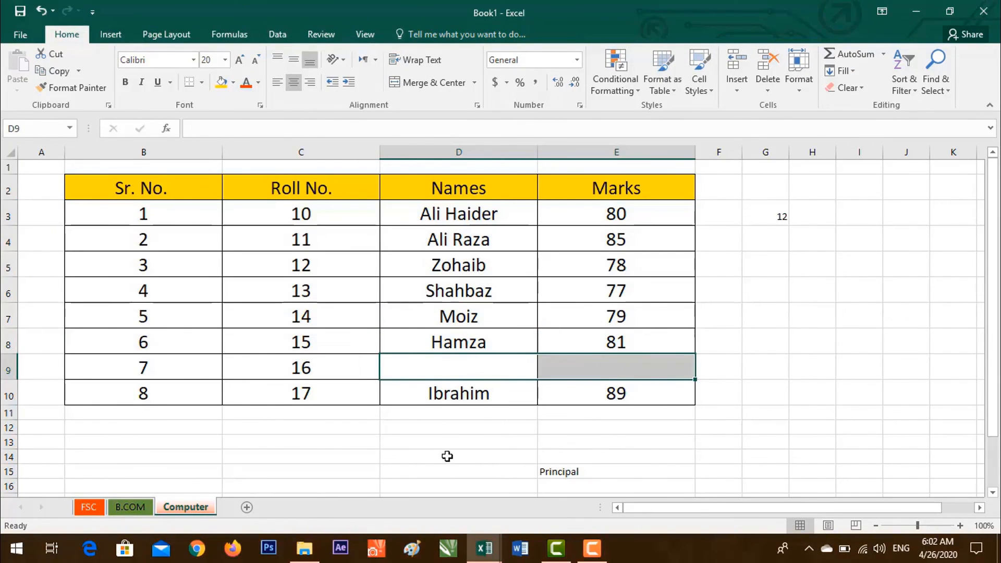
drag(447, 456, 534, 453)
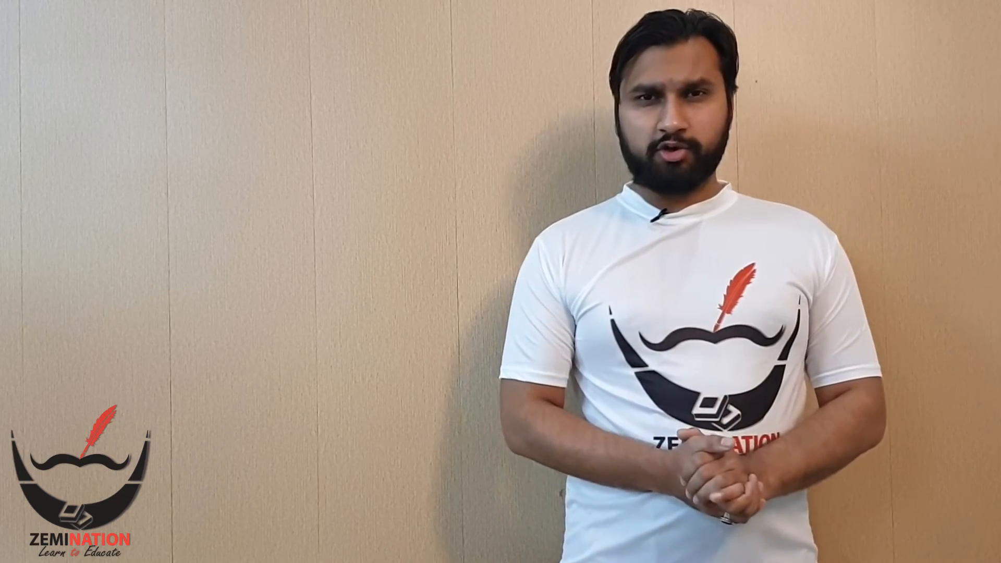